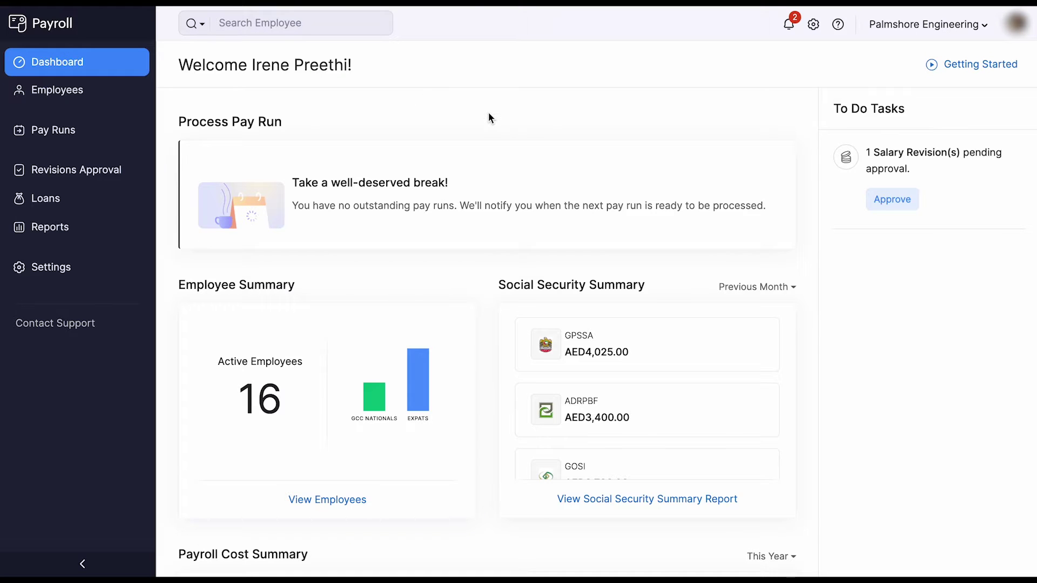
Scroll the dashboard down to the active-employee, social security and payroll cost summaries.
scroll(490, 117, down, 3)
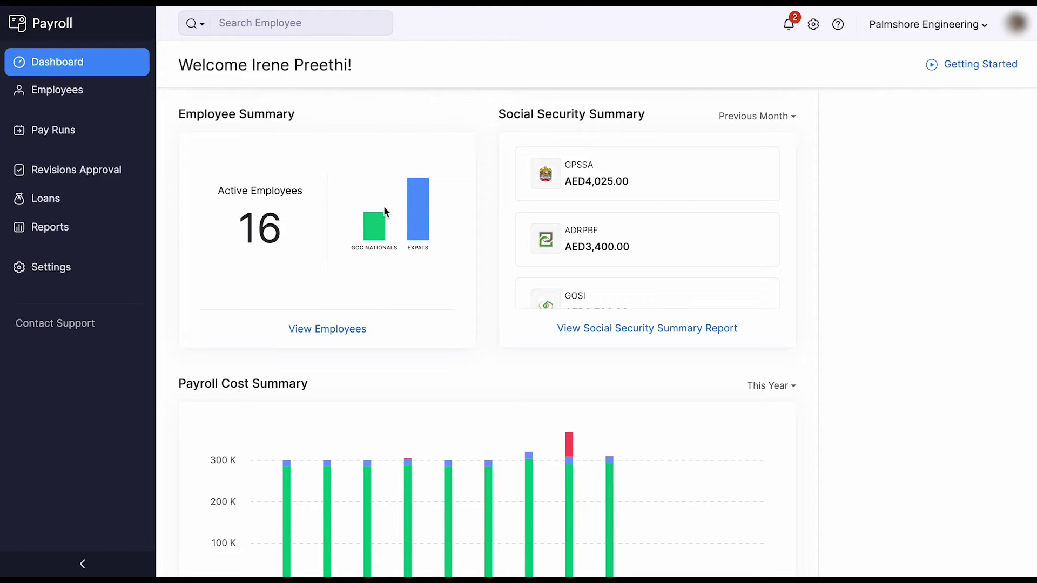
Open the Getting Started guide and scroll through its completed setup checklist.
mouse_move(423, 234)
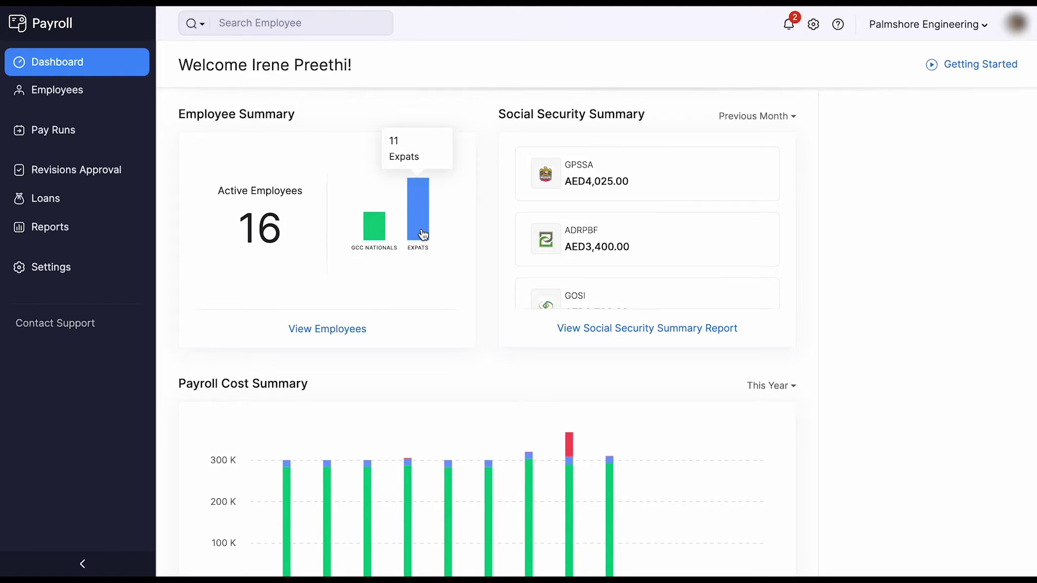
scroll(660, 209, down, 2)
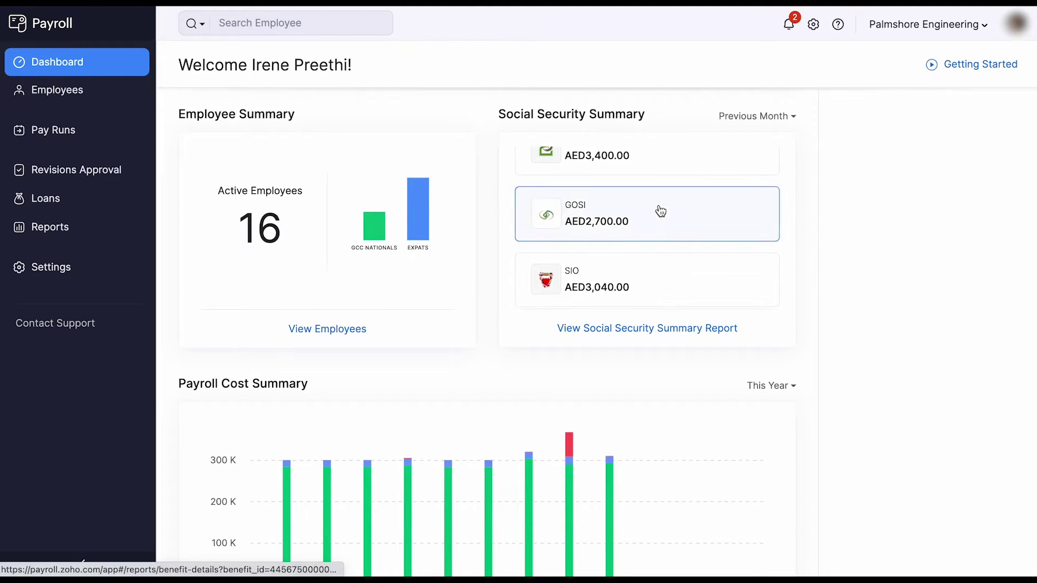
scroll(504, 355, down, 3)
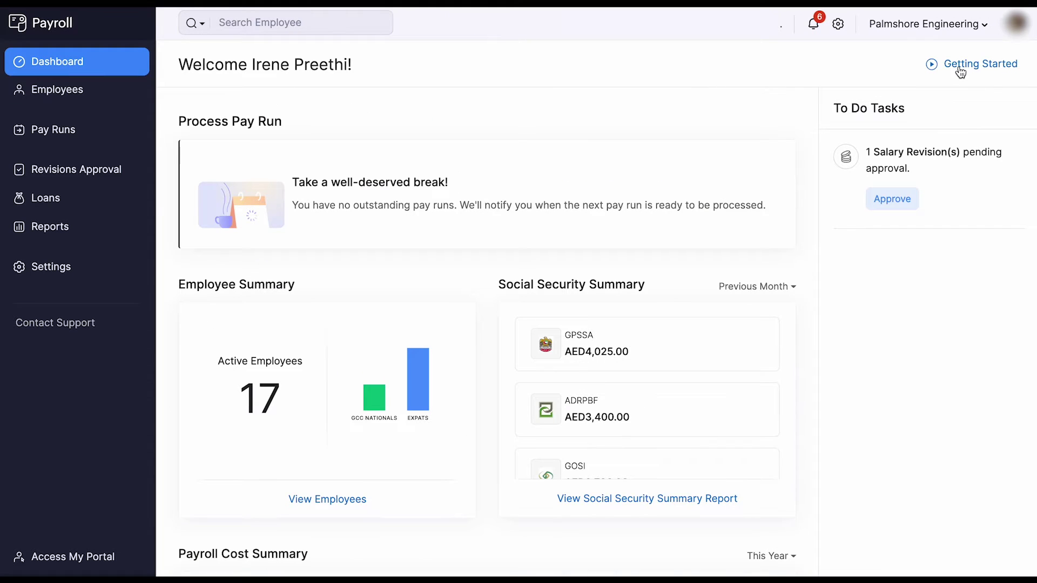
click(961, 69)
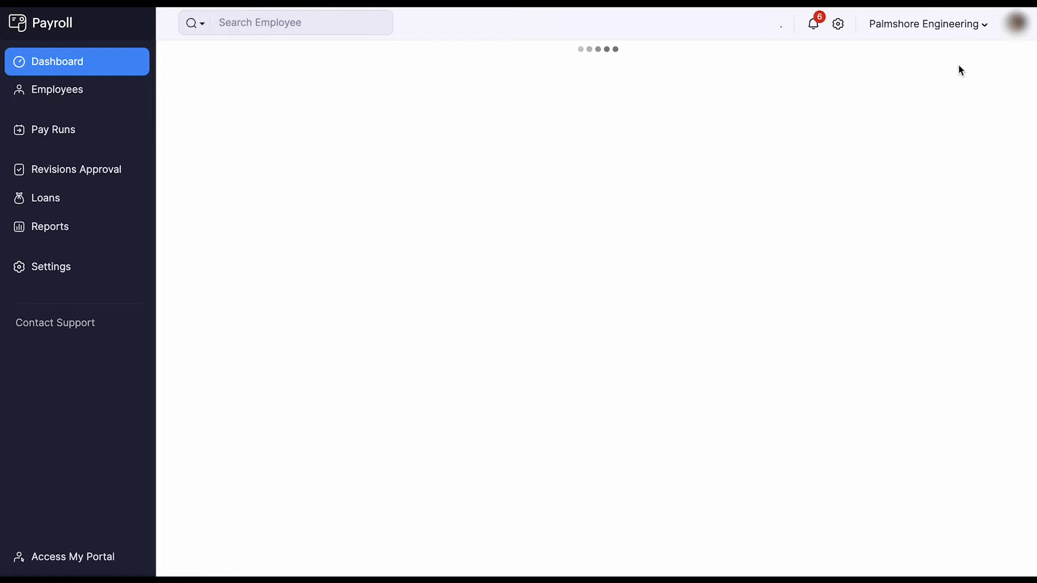
scroll(722, 259, down, 4)
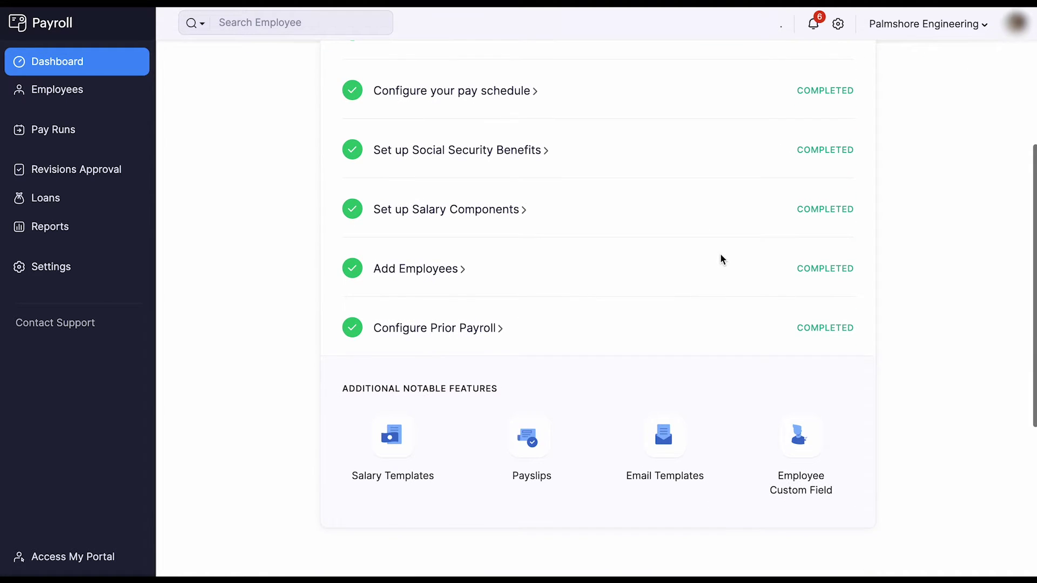
scroll(722, 260, up, 3)
scroll(721, 254, up, 1)
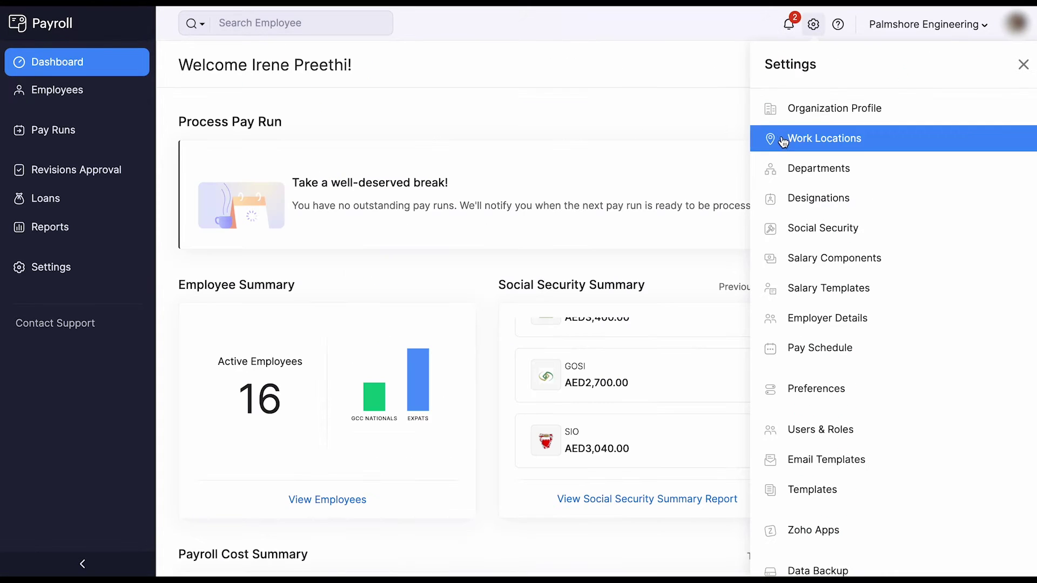
Draft a Dubai free-zone work location, discard it, and go to Salary Components.
click(772, 139)
click(925, 63)
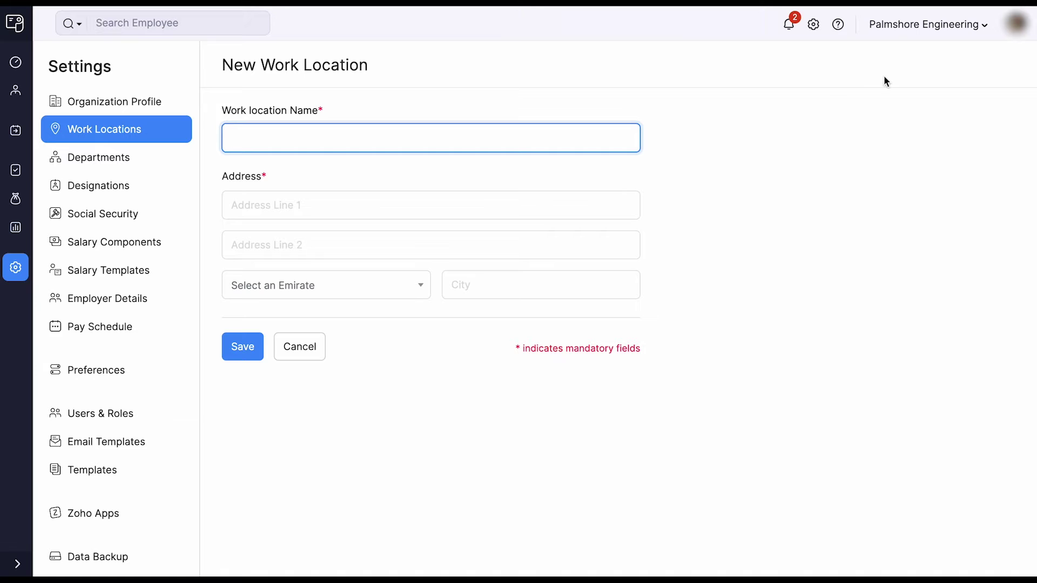
click(374, 291)
click(351, 350)
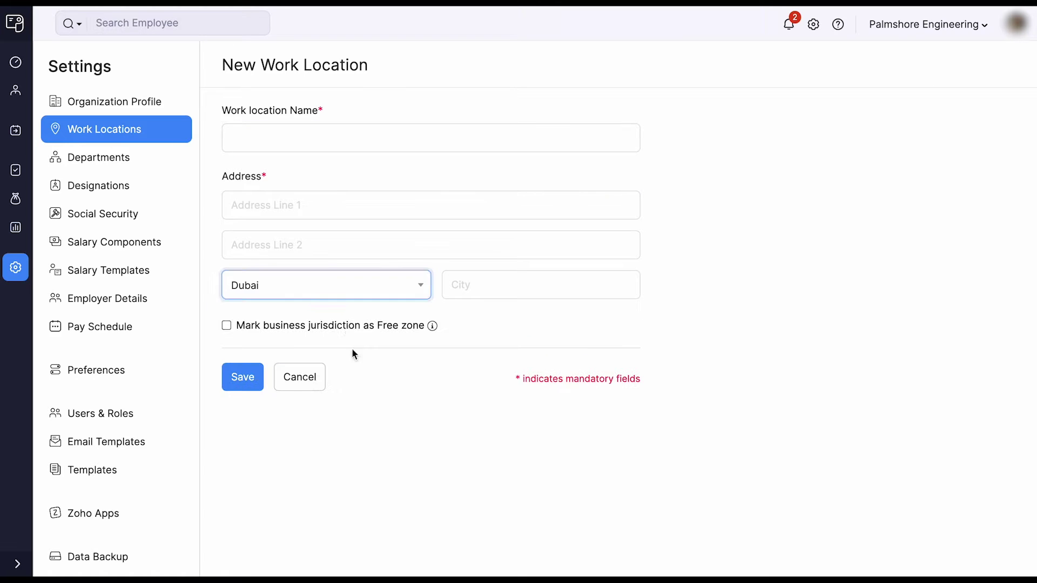
click(350, 326)
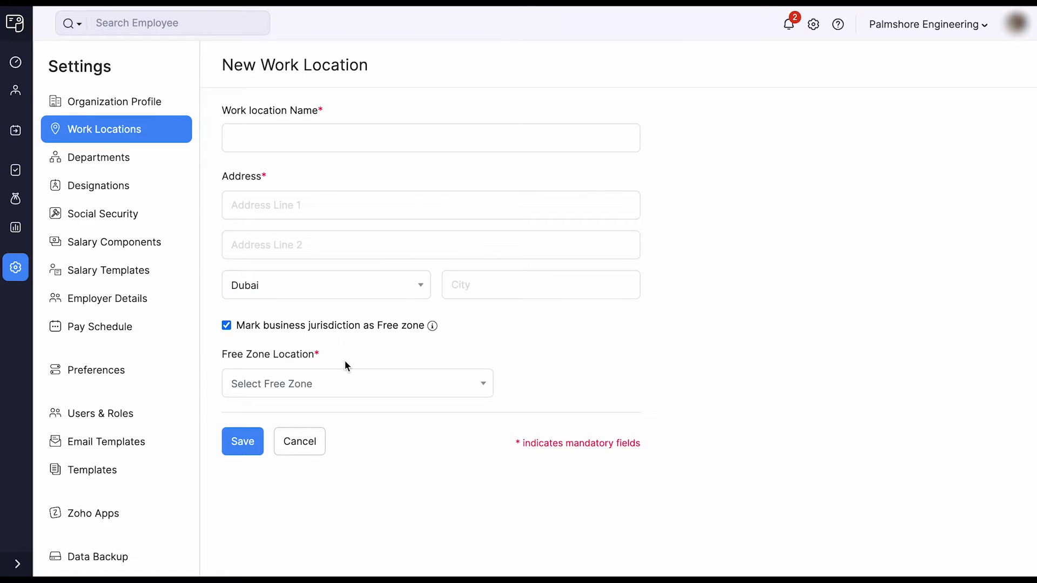
click(343, 388)
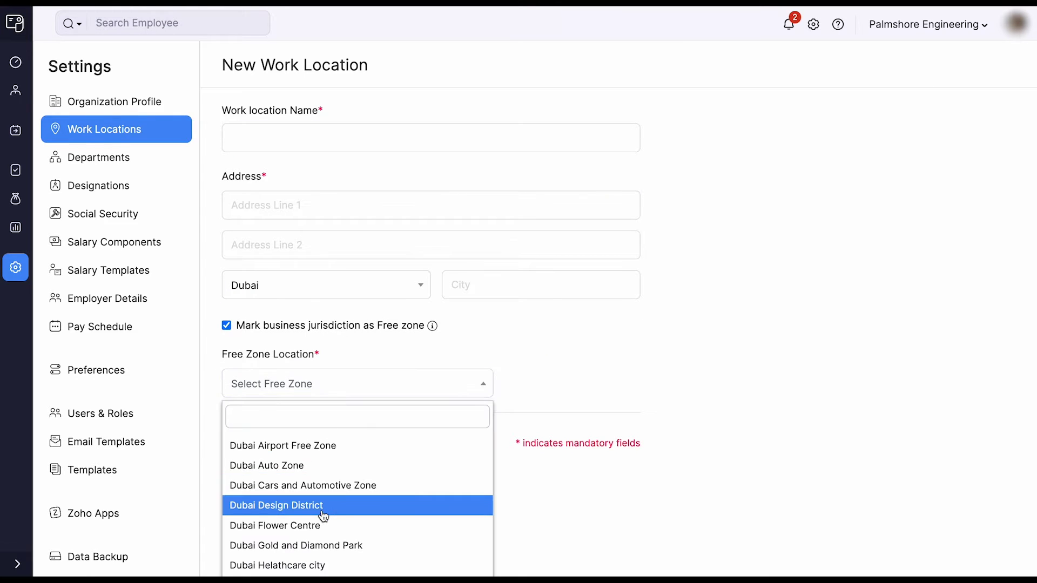
click(562, 362)
click(302, 441)
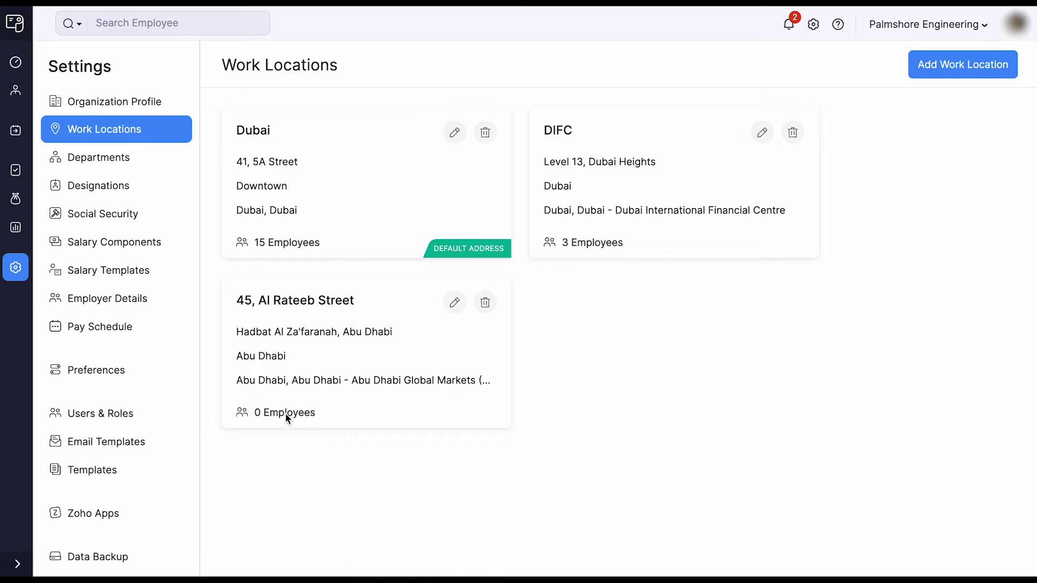
click(162, 241)
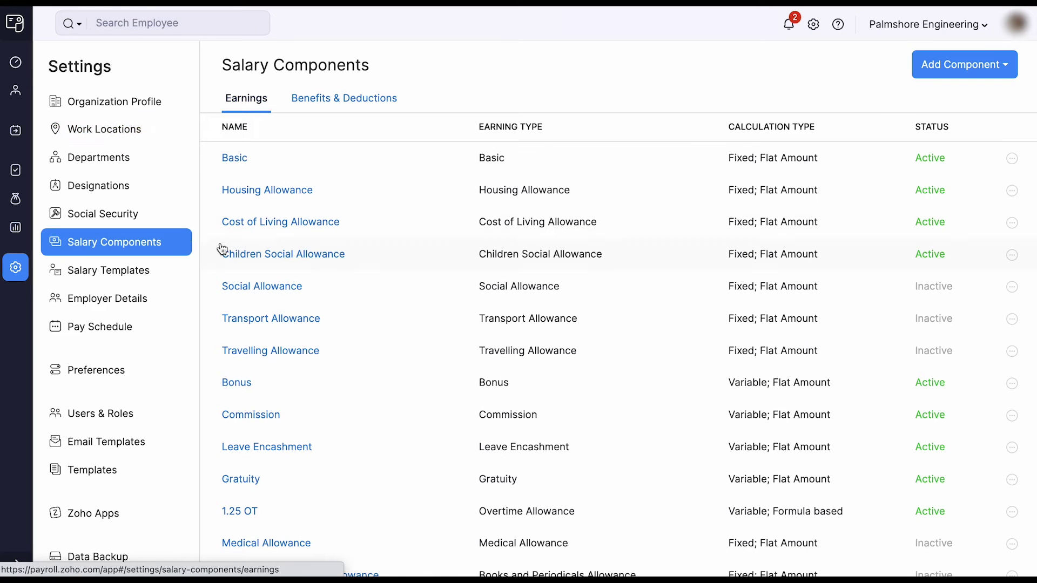
Scroll through the Earnings components, then move to Benefits & Deductions.
scroll(351, 224, down, 3)
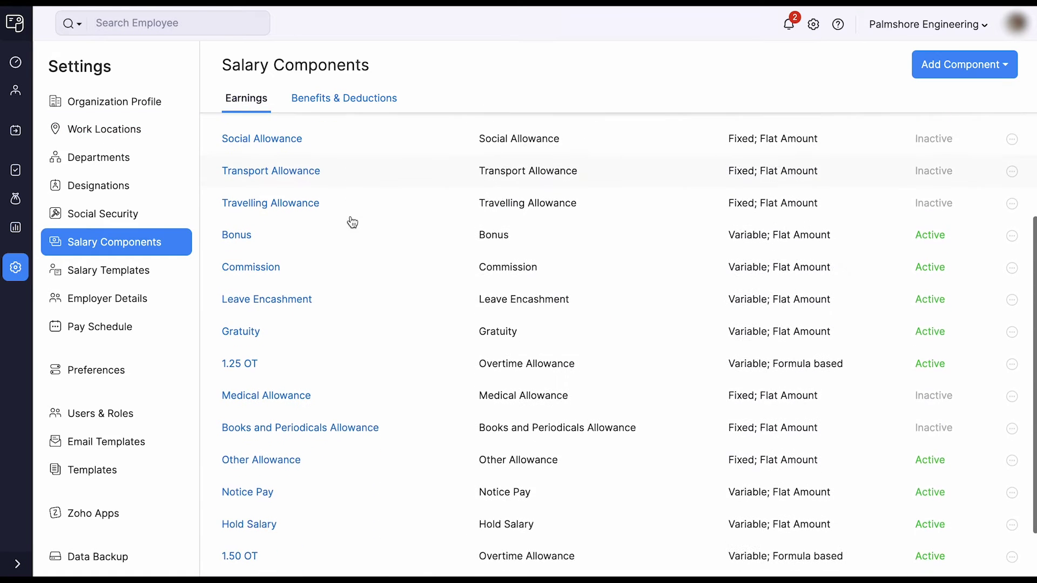
scroll(352, 222, down, 1)
scroll(352, 224, up, 4)
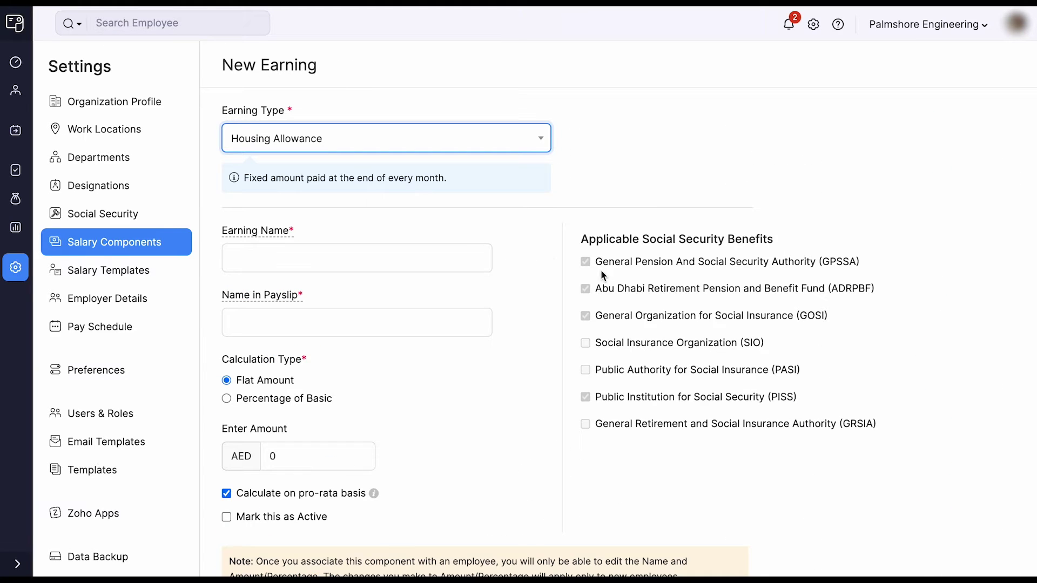
scroll(602, 275, down, 2)
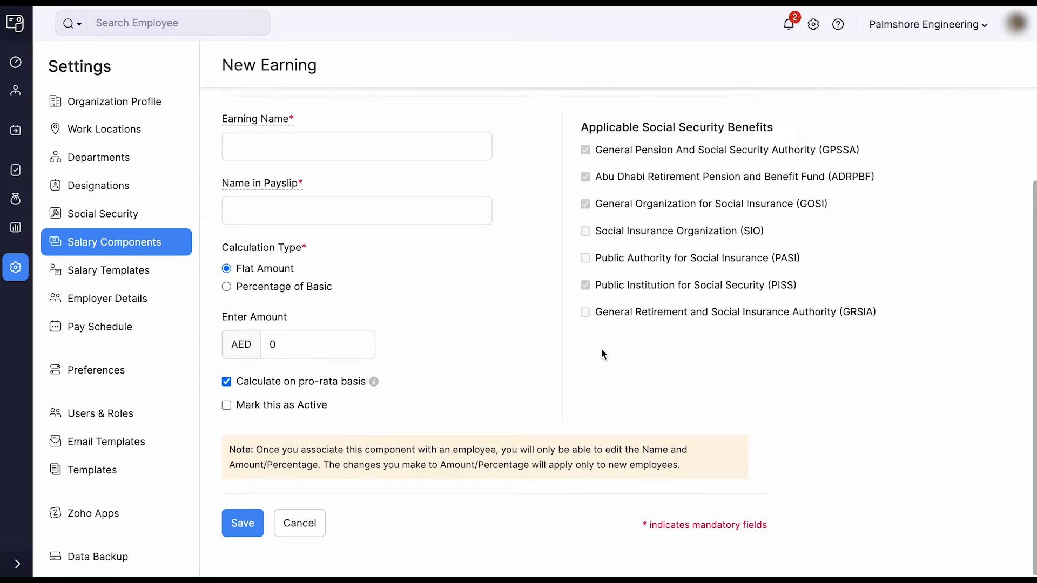
click(157, 242)
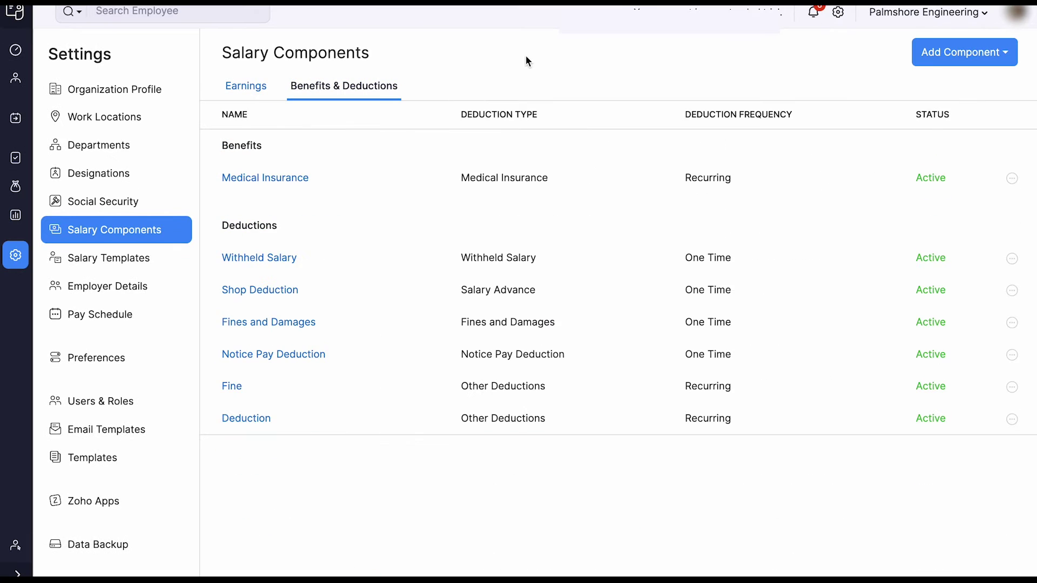
Add and save a Medical Insurance benefit component.
click(925, 54)
click(929, 145)
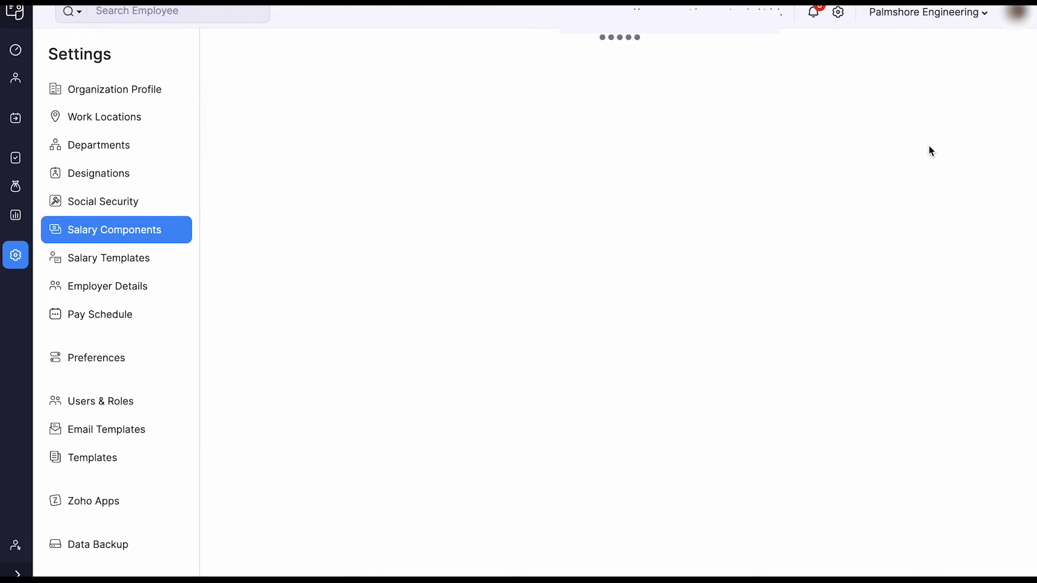
click(498, 123)
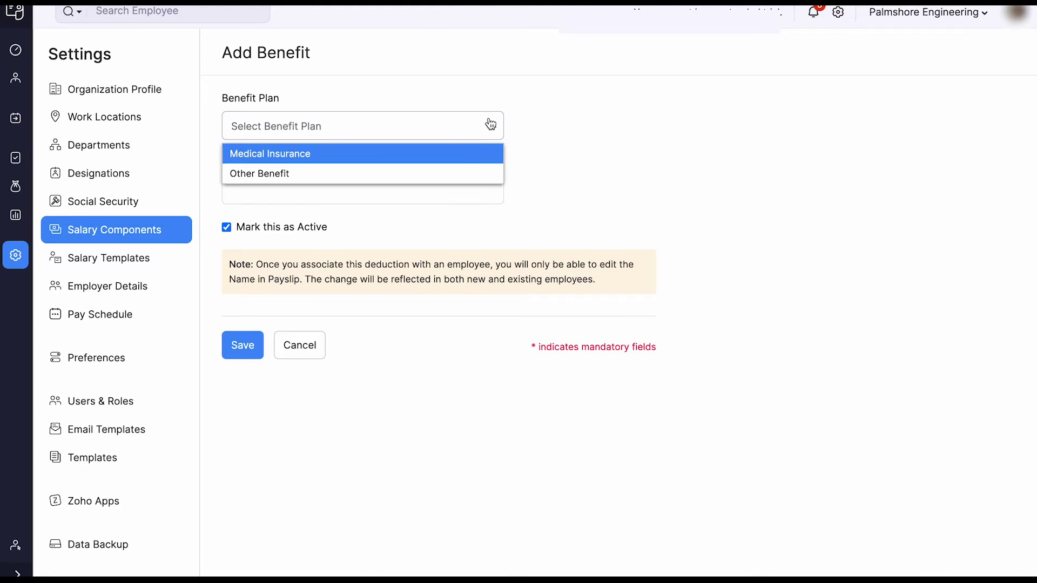
click(465, 153)
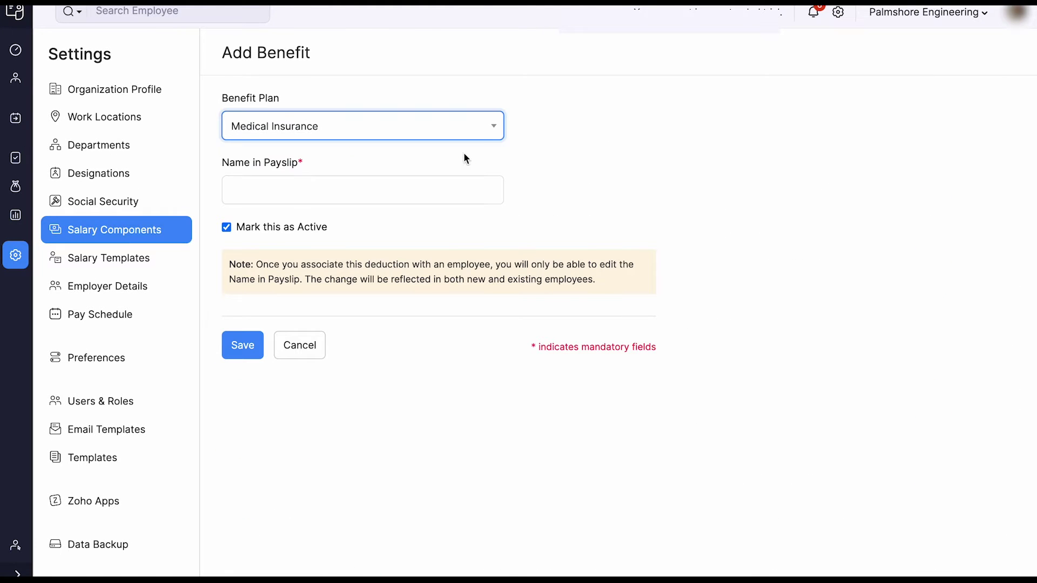
click(241, 356)
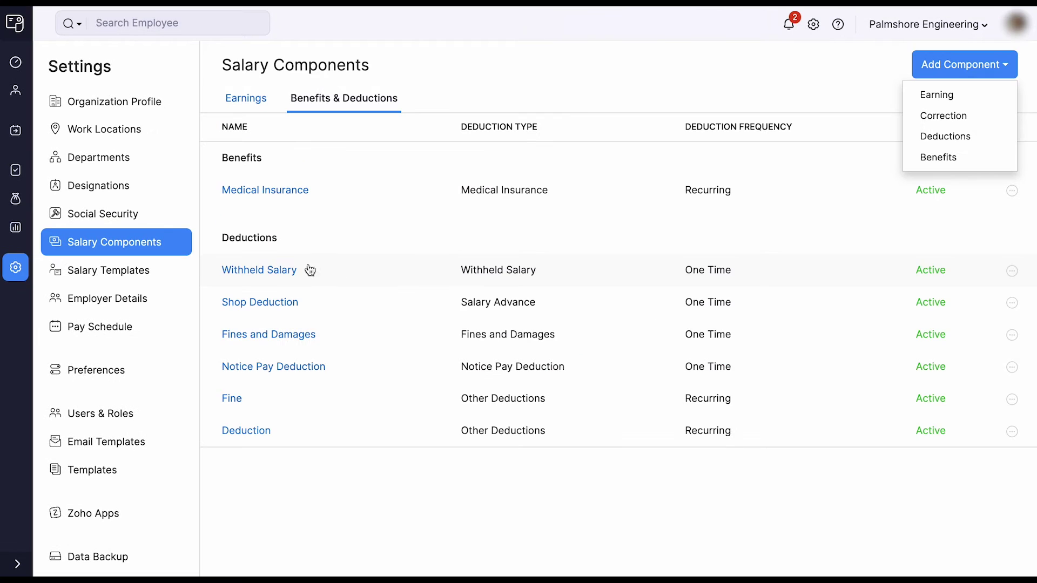
click(183, 272)
Browse salary and payslip templates and the monthly pay schedule paid on the 5th.
click(947, 76)
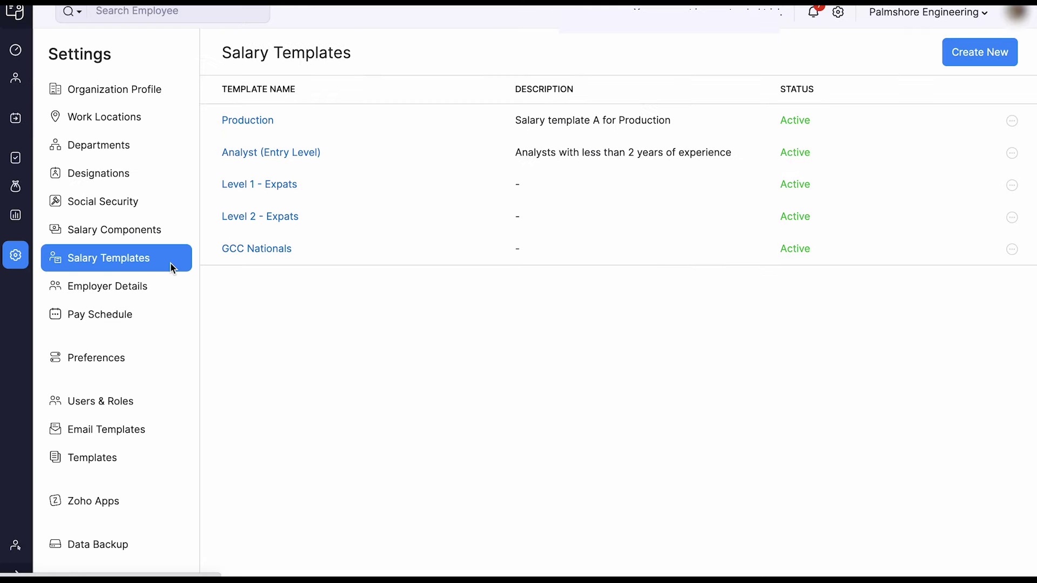
click(145, 461)
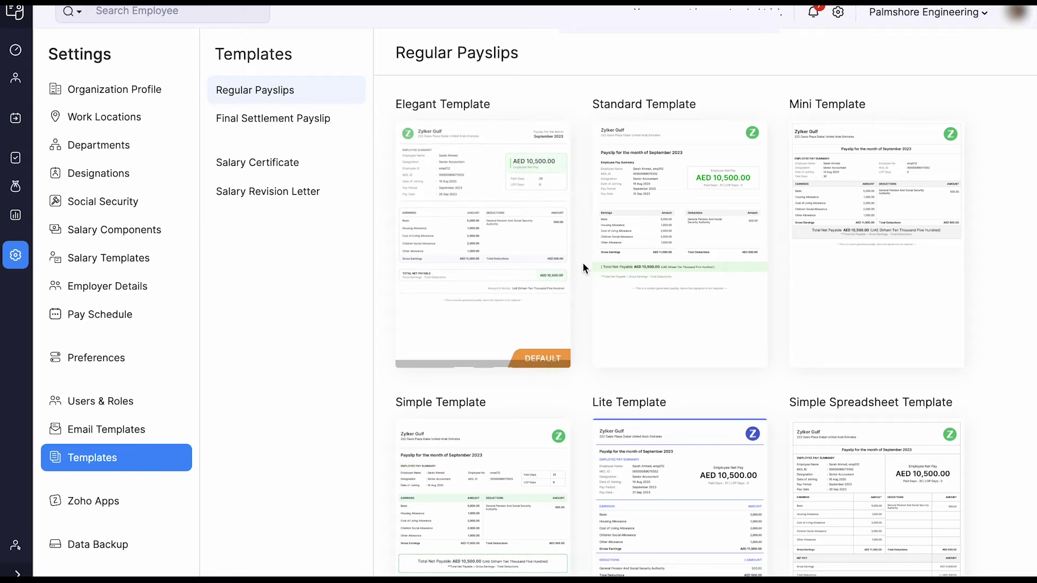
scroll(583, 264, down, 4)
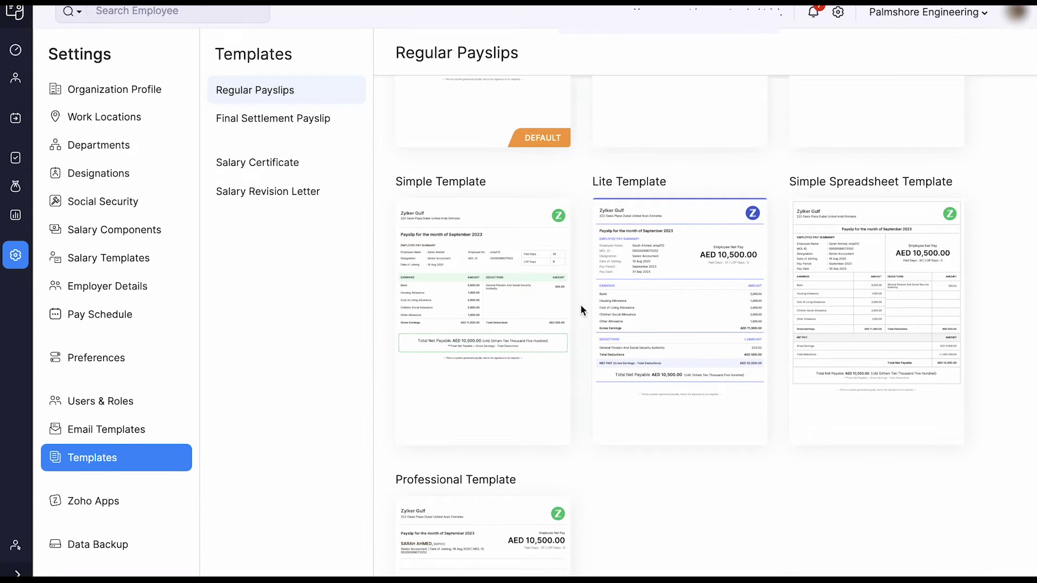
click(160, 316)
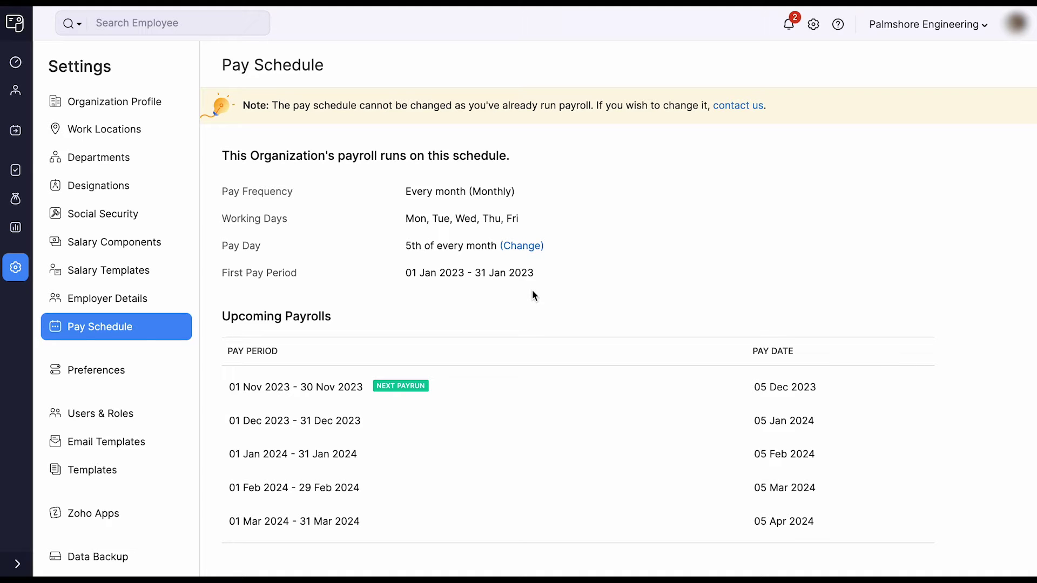
click(16, 90)
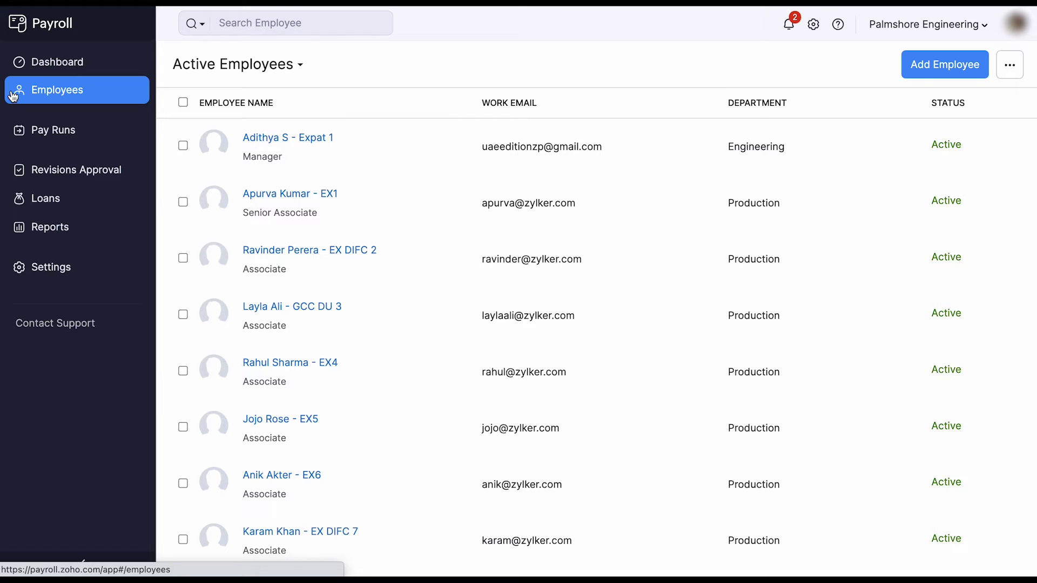
Start a new employee and view the Employment Type and Contract Type options.
click(919, 67)
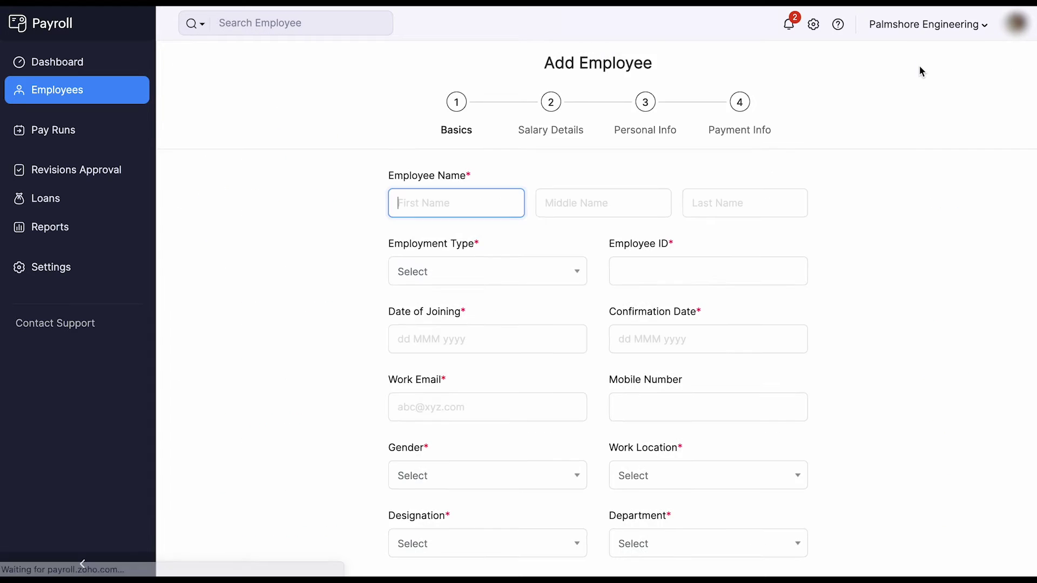
click(549, 273)
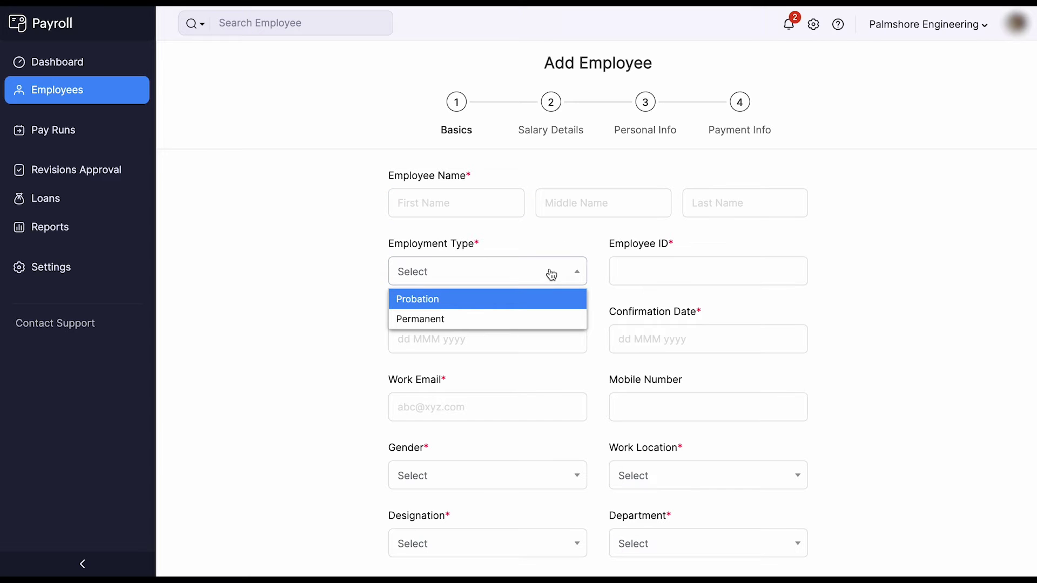
scroll(587, 382, down, 5)
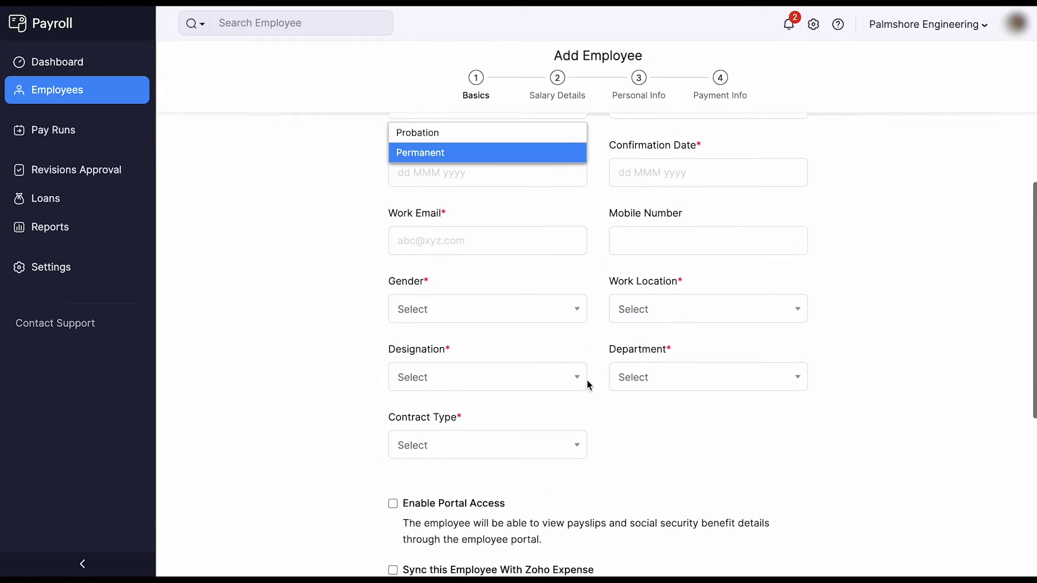
click(558, 408)
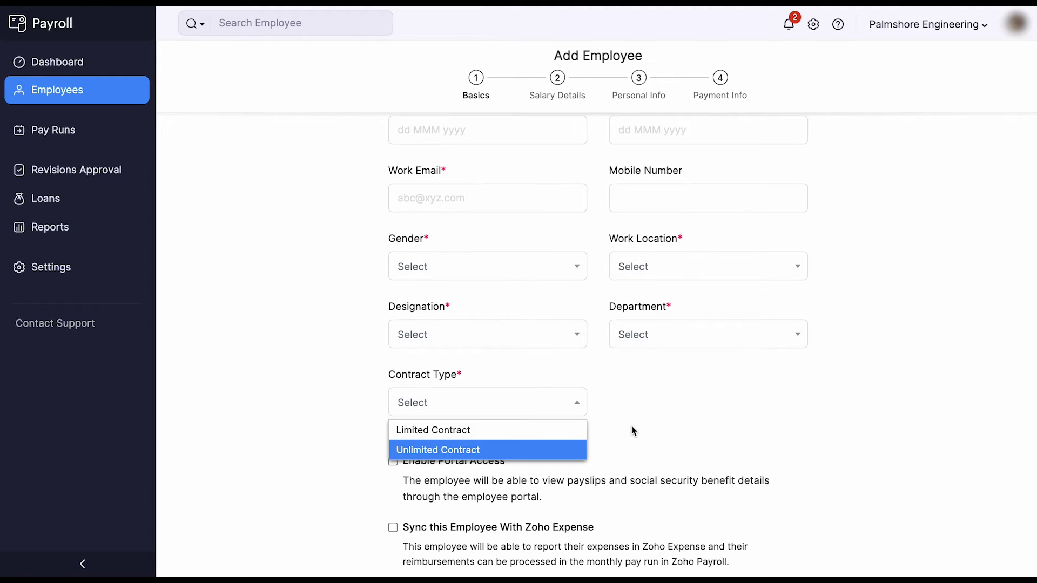
scroll(632, 429, down, 2)
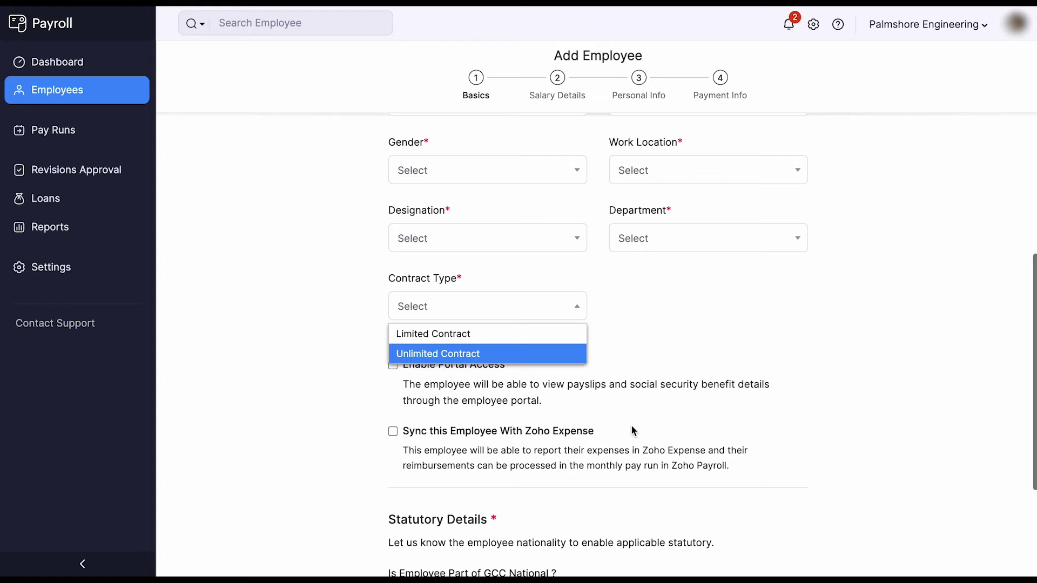
scroll(633, 430, down, 4)
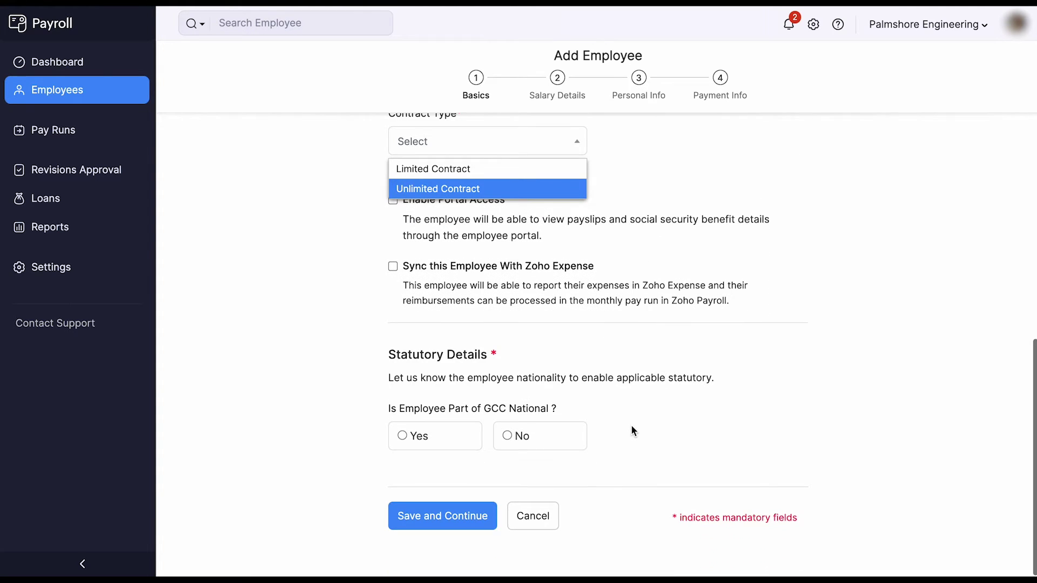
Toggle GCC National between Yes and No and review each nationality list.
click(419, 436)
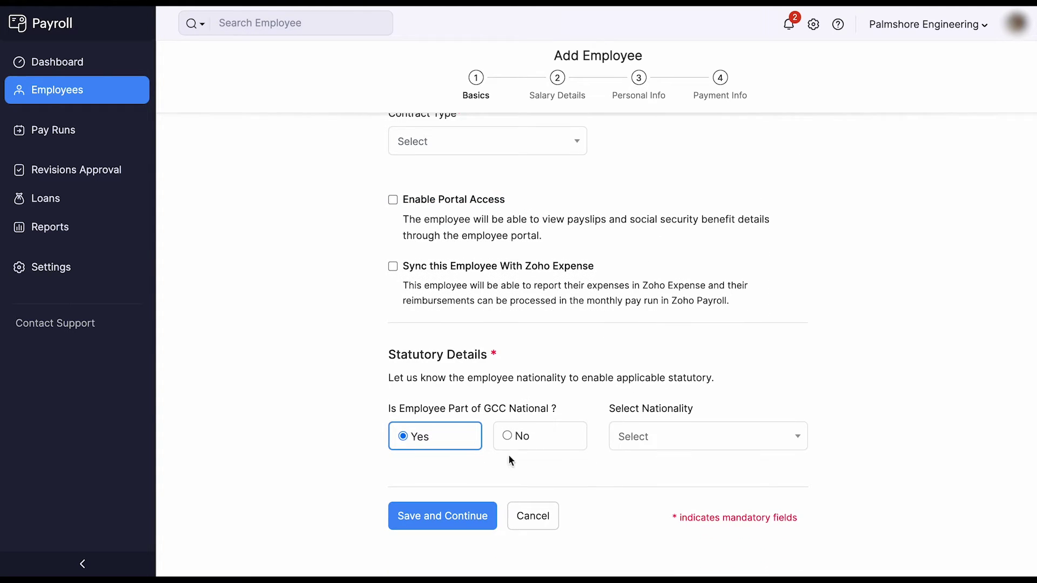
click(643, 443)
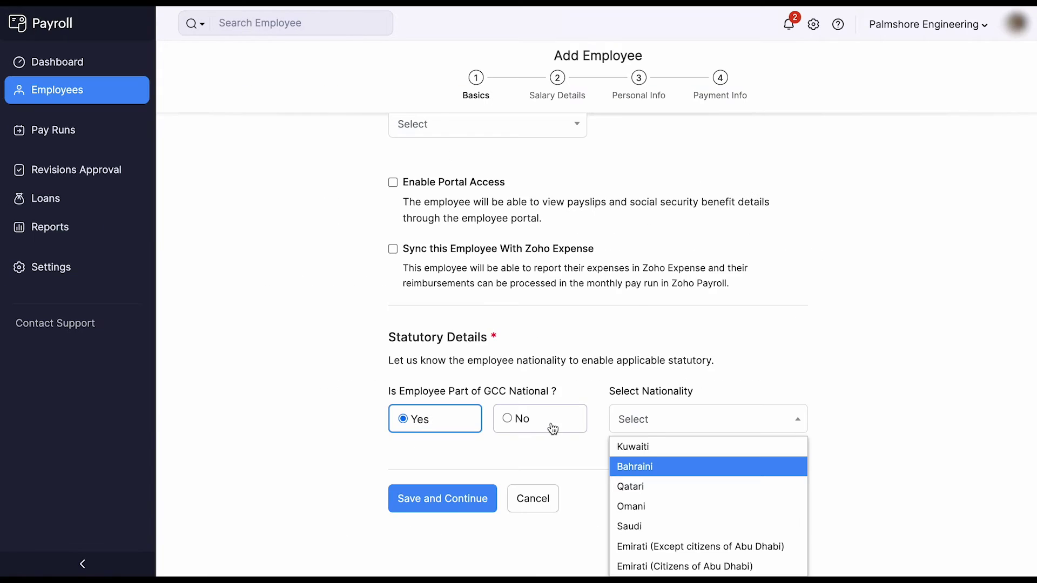
click(551, 427)
click(641, 443)
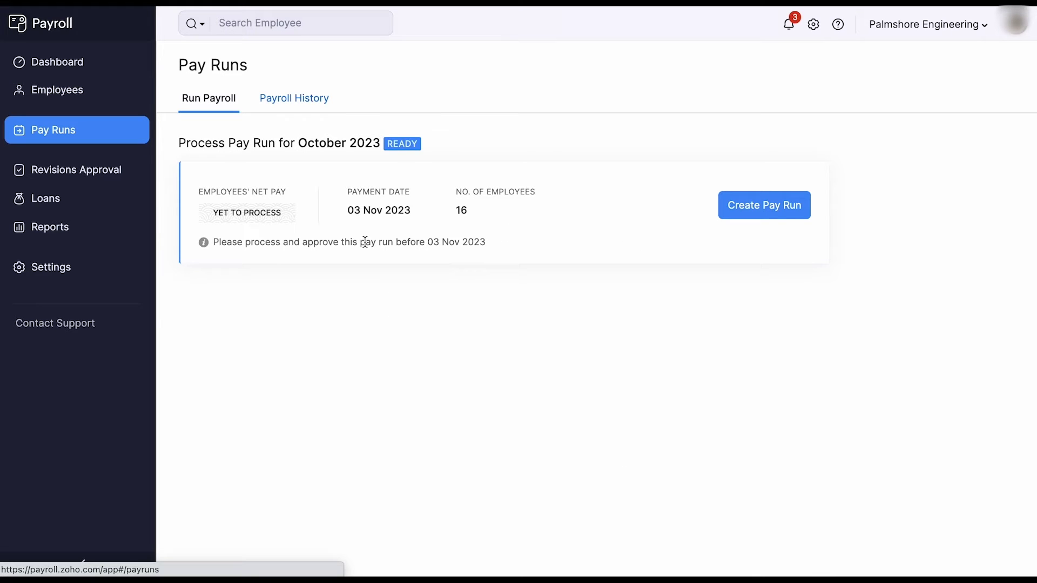
Create the October 2023 pay run, review each employee's pay, and save one employee's details.
click(747, 205)
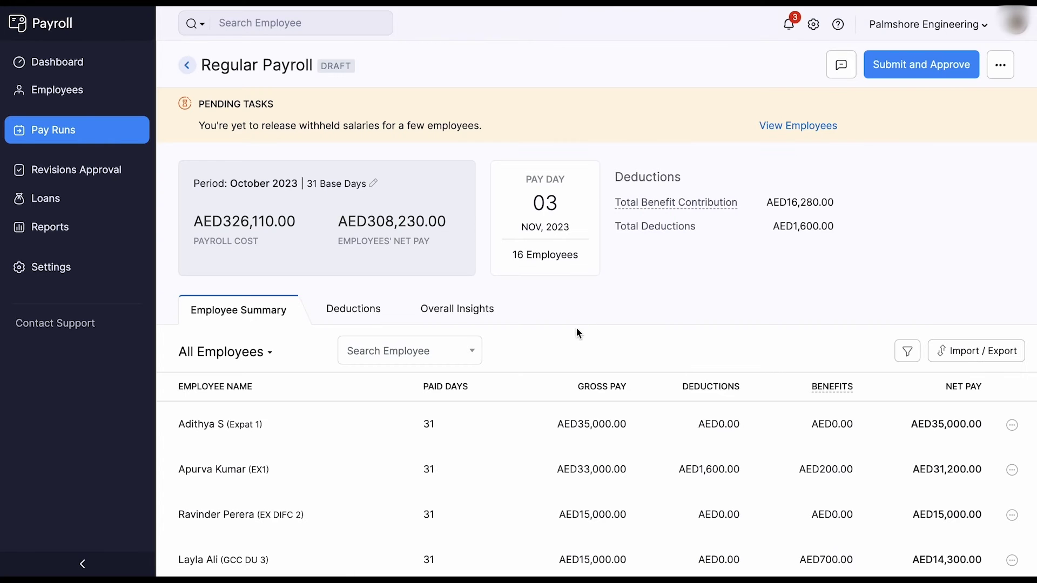
scroll(577, 333, down, 4)
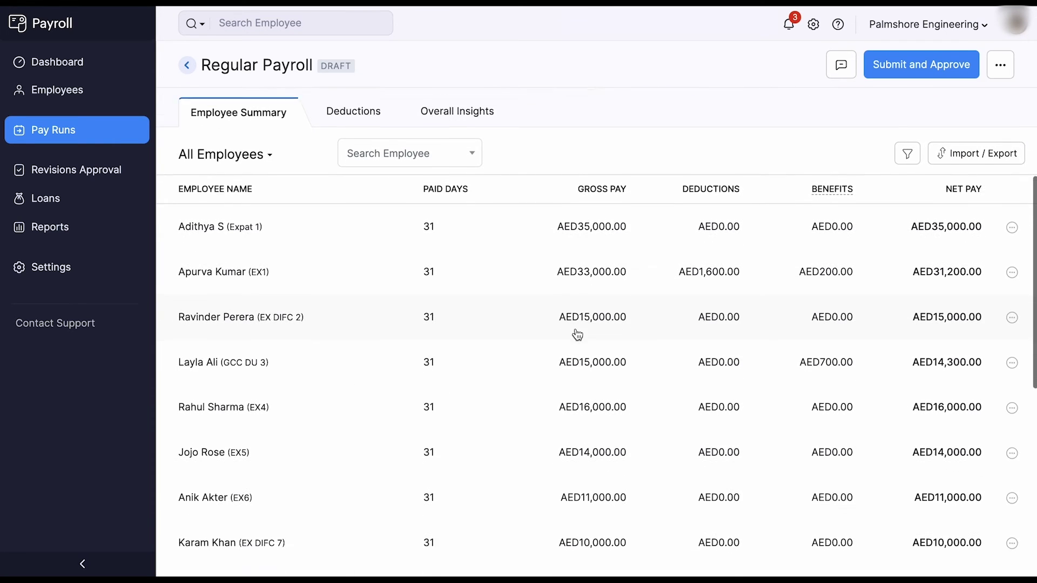
scroll(577, 335, down, 5)
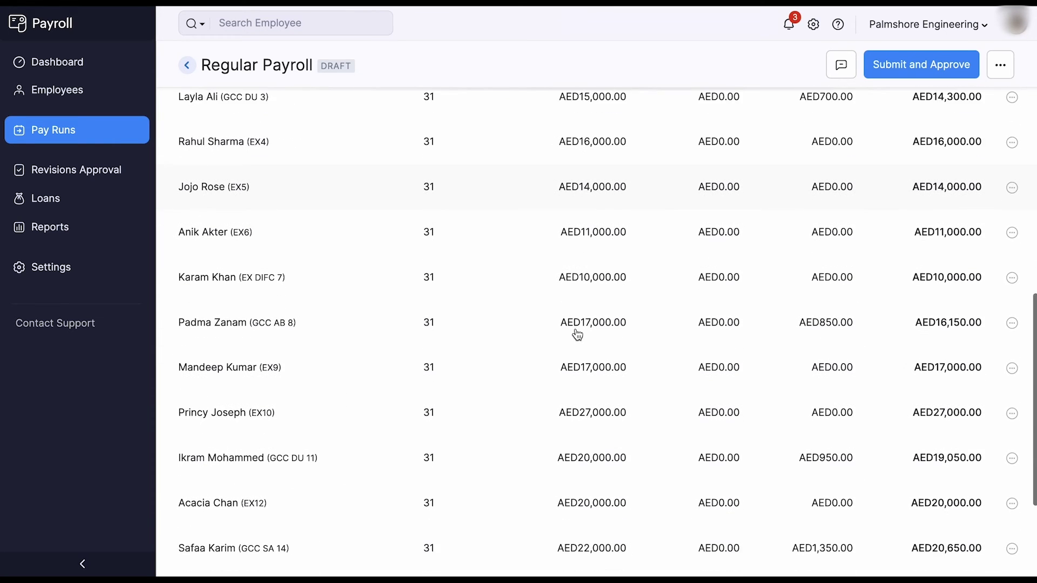
scroll(573, 336, down, 2)
scroll(576, 336, up, 1)
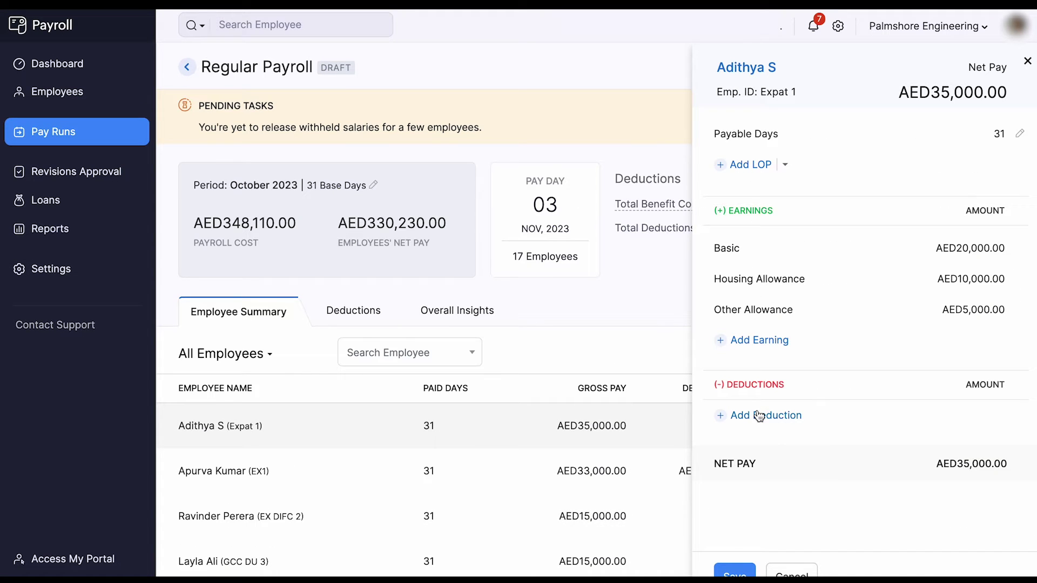
click(729, 573)
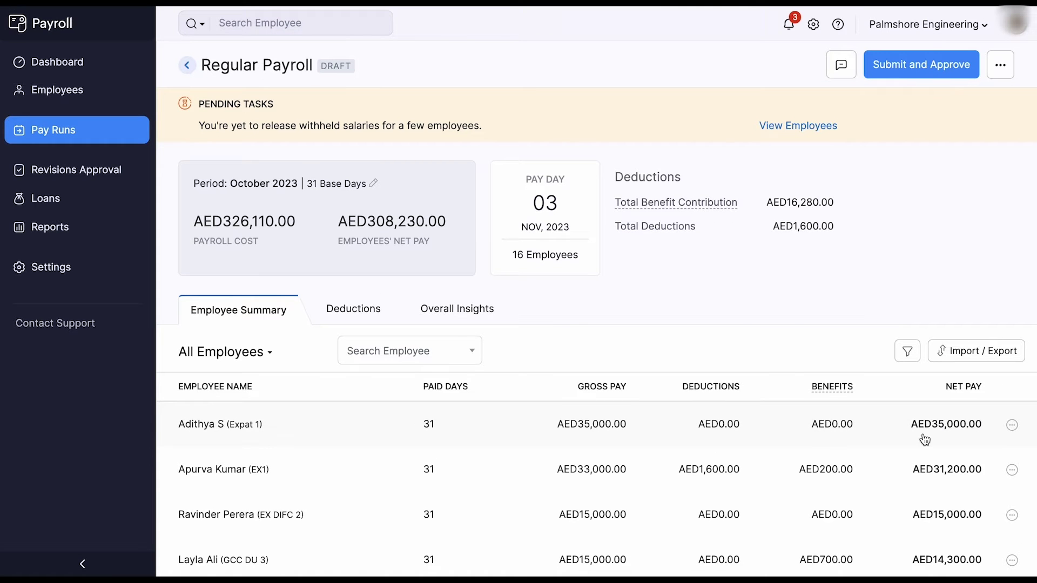
Approve the October 2023 payroll, preview SIF and bank advice, and record payment dated 03 Nov 2023.
click(918, 64)
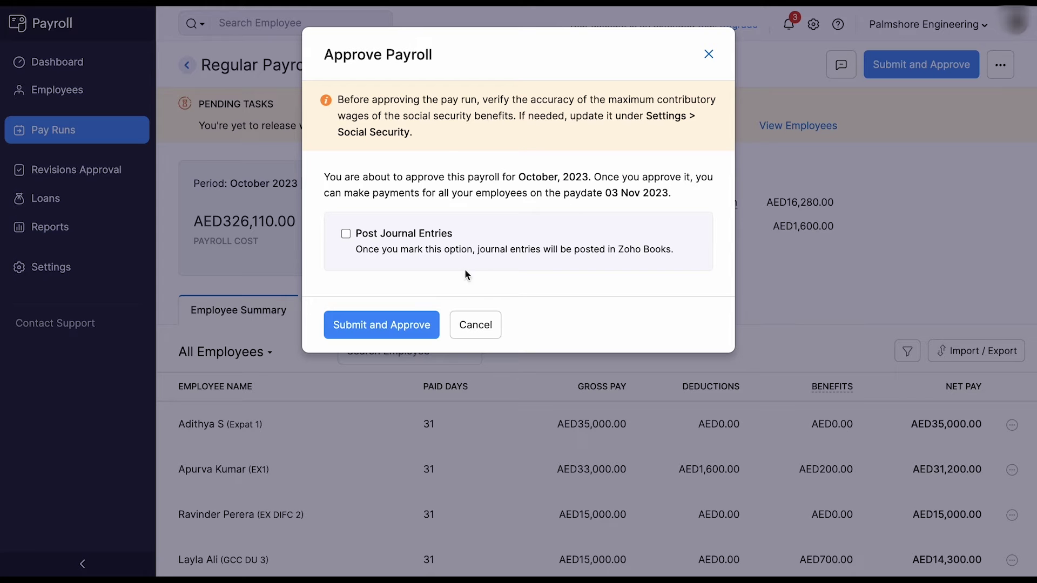
click(386, 323)
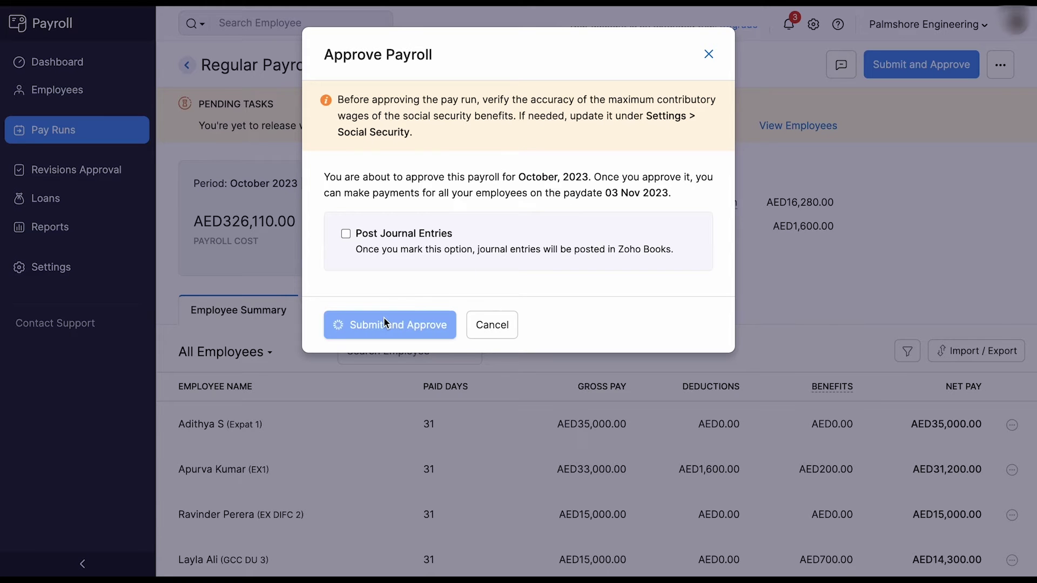
click(378, 236)
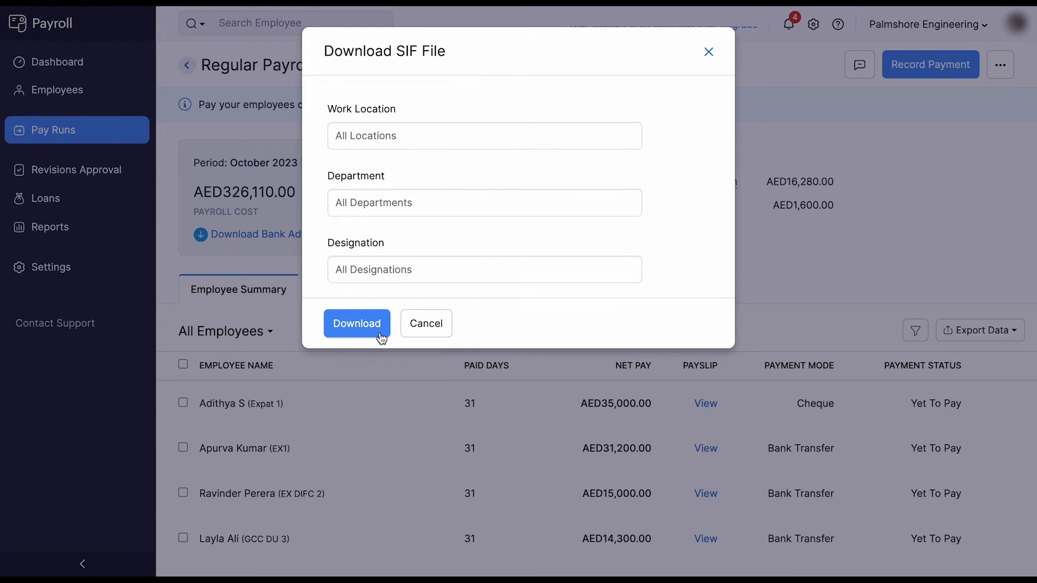
click(422, 327)
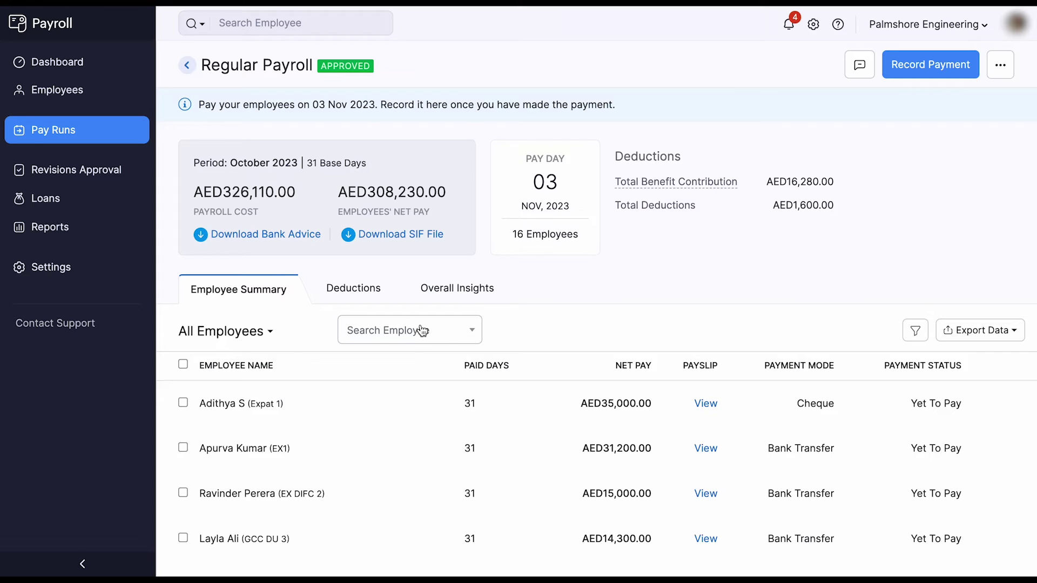
click(279, 236)
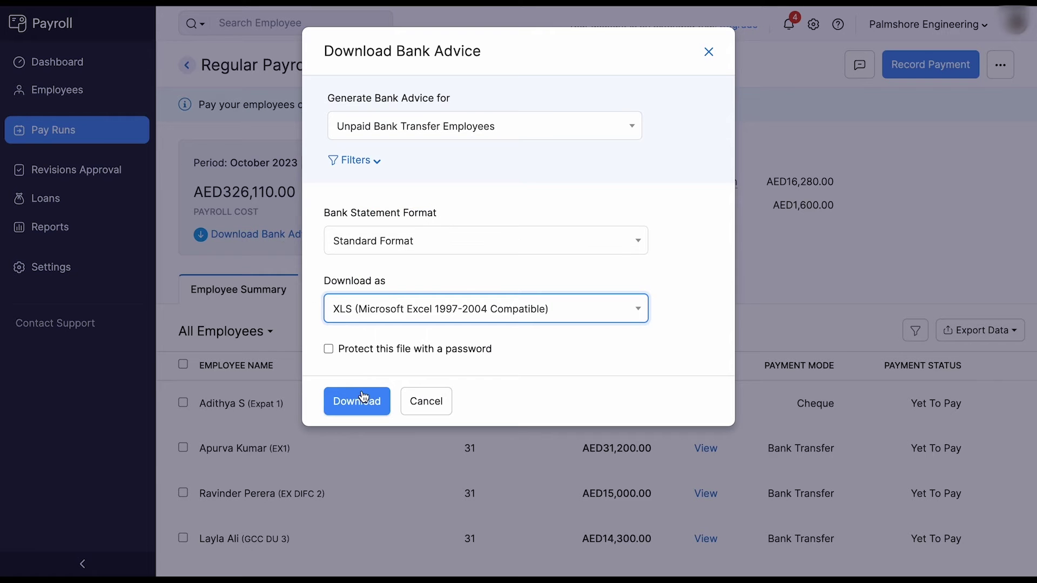
click(424, 404)
click(905, 66)
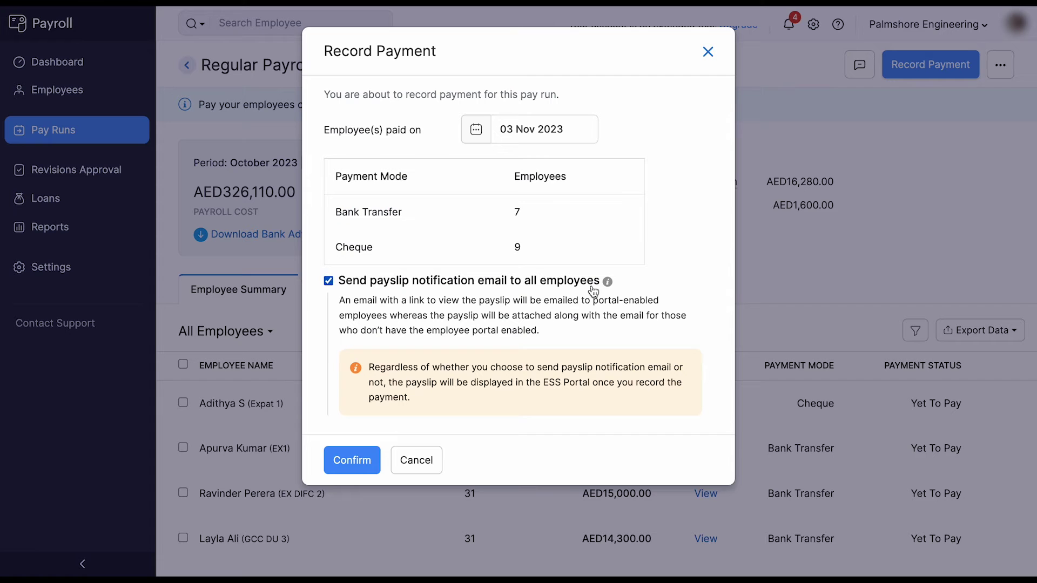
click(348, 463)
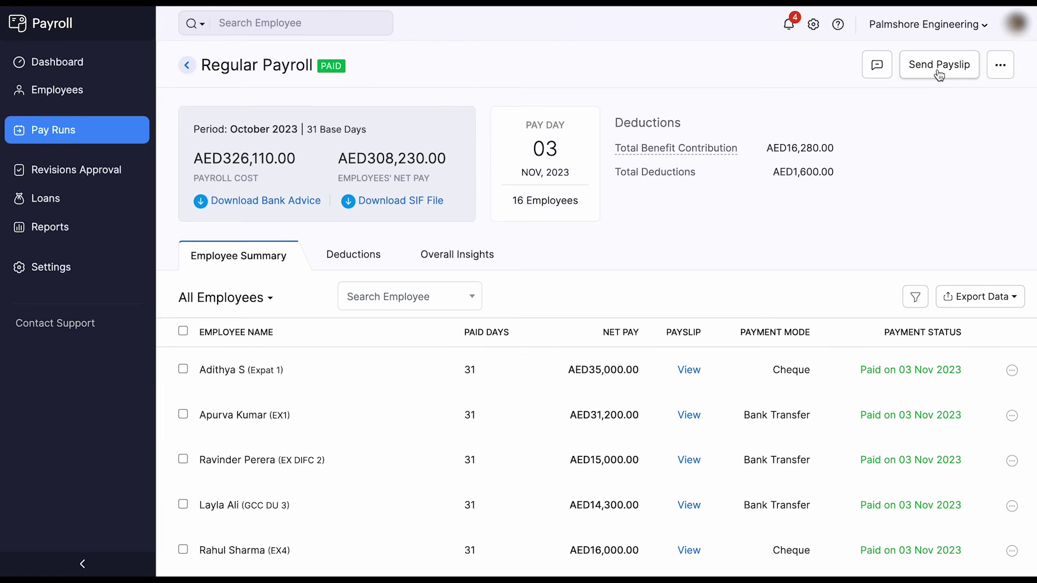
click(90, 227)
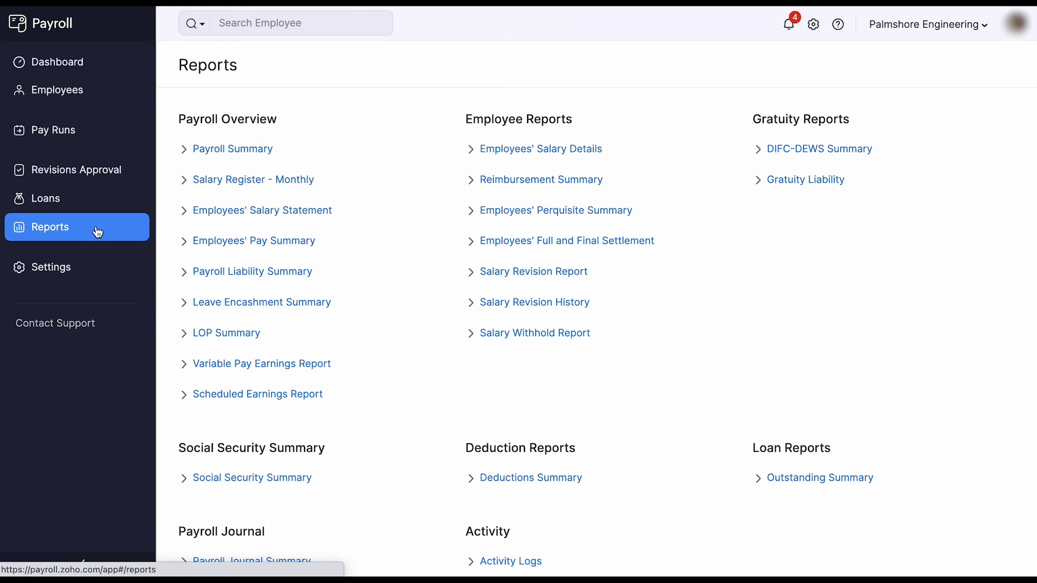
scroll(359, 152, down, 2)
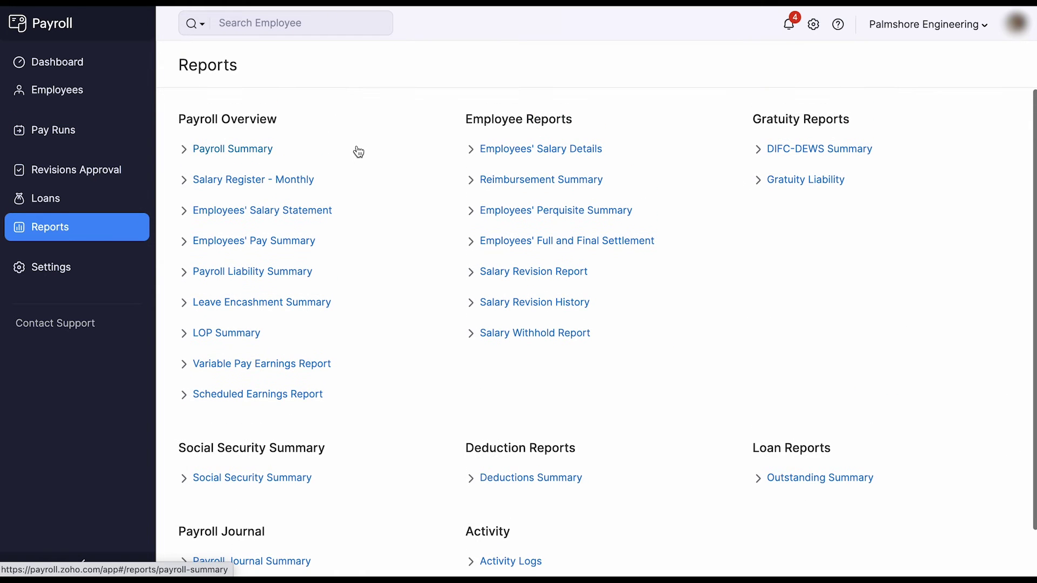
click(307, 180)
scroll(307, 290, right, 5)
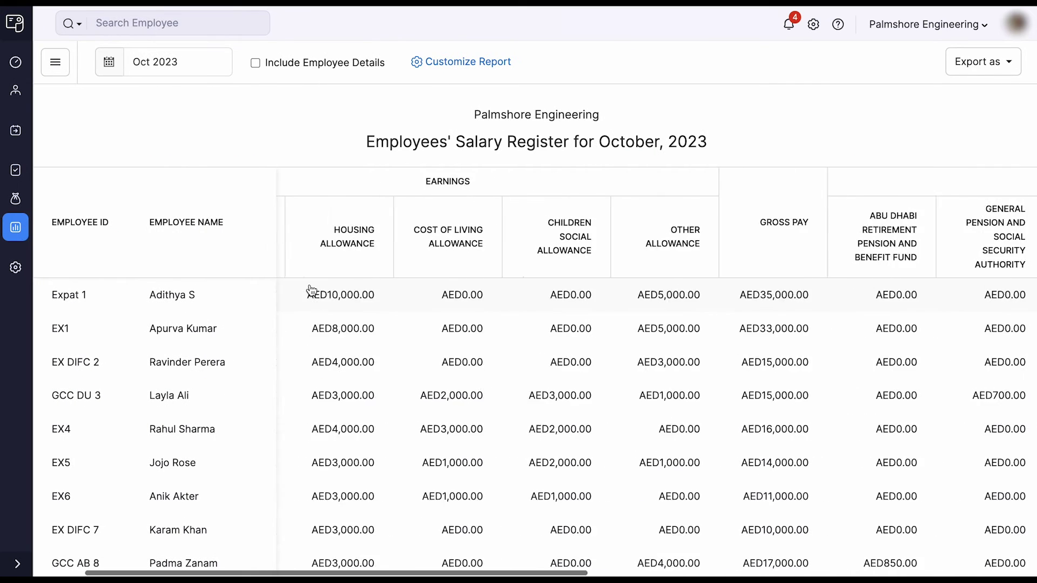
scroll(311, 290, right, 10)
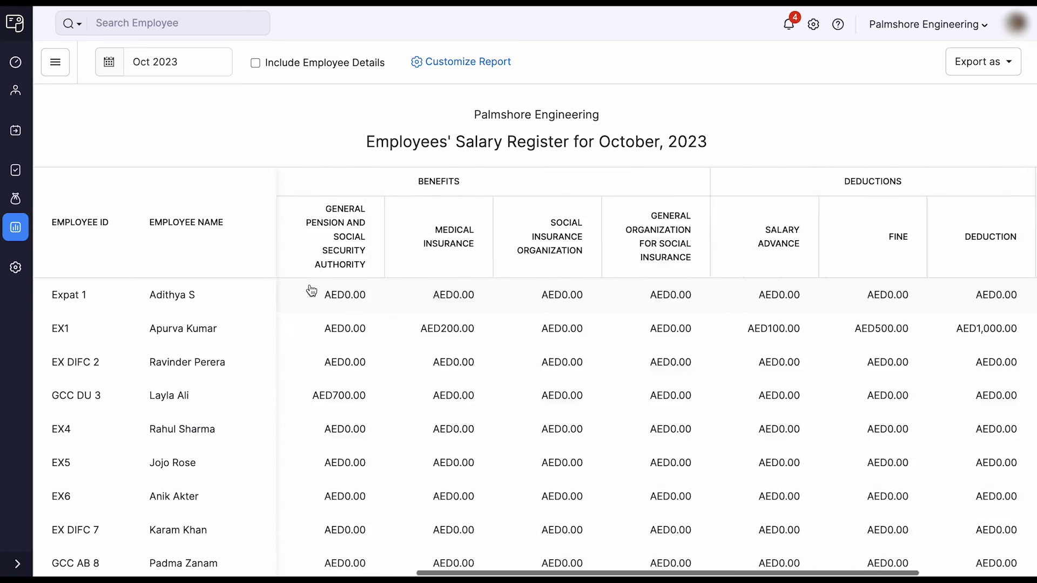
scroll(312, 291, down, 5)
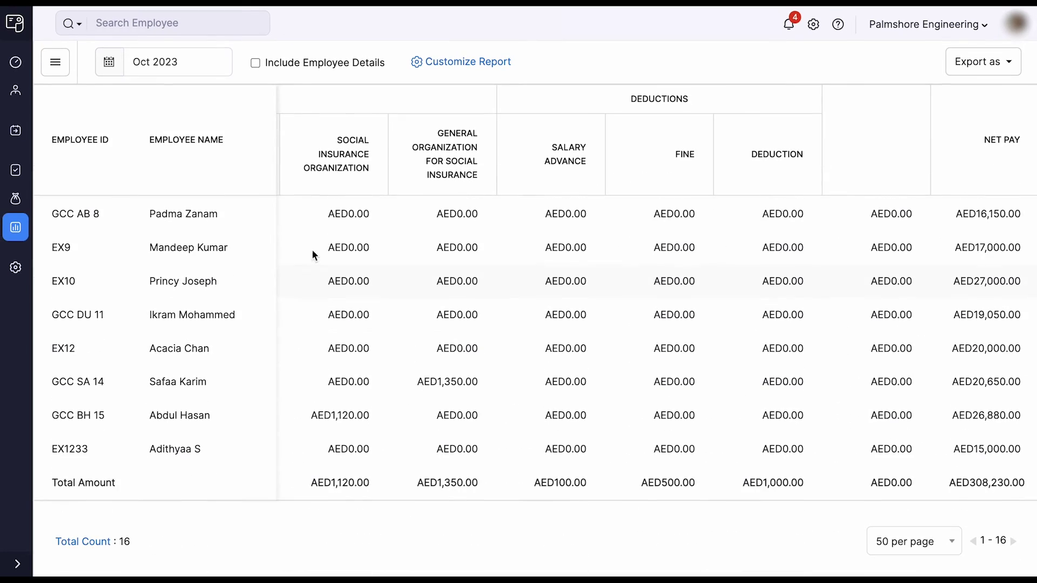
click(434, 62)
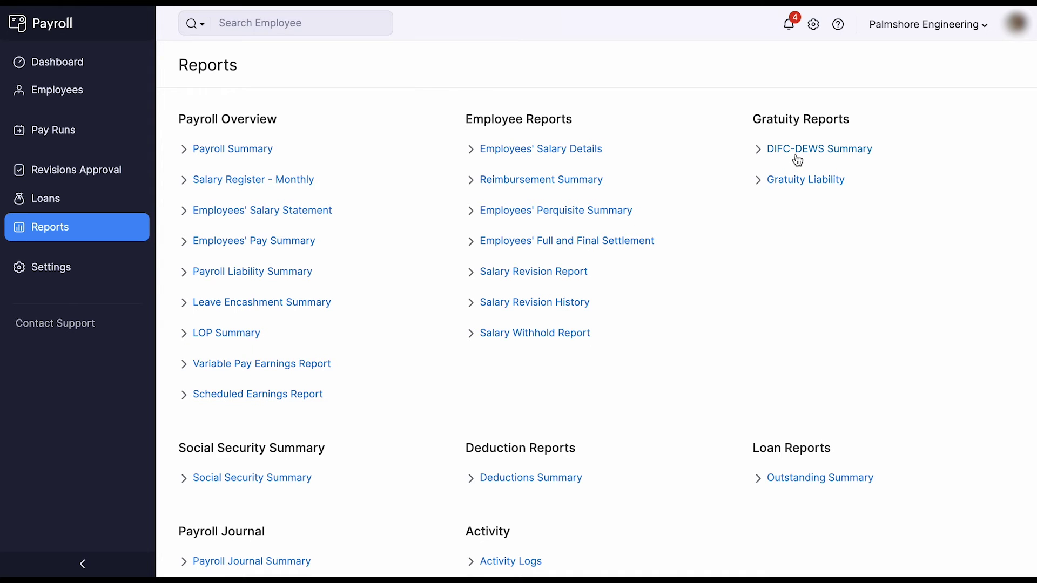
click(796, 151)
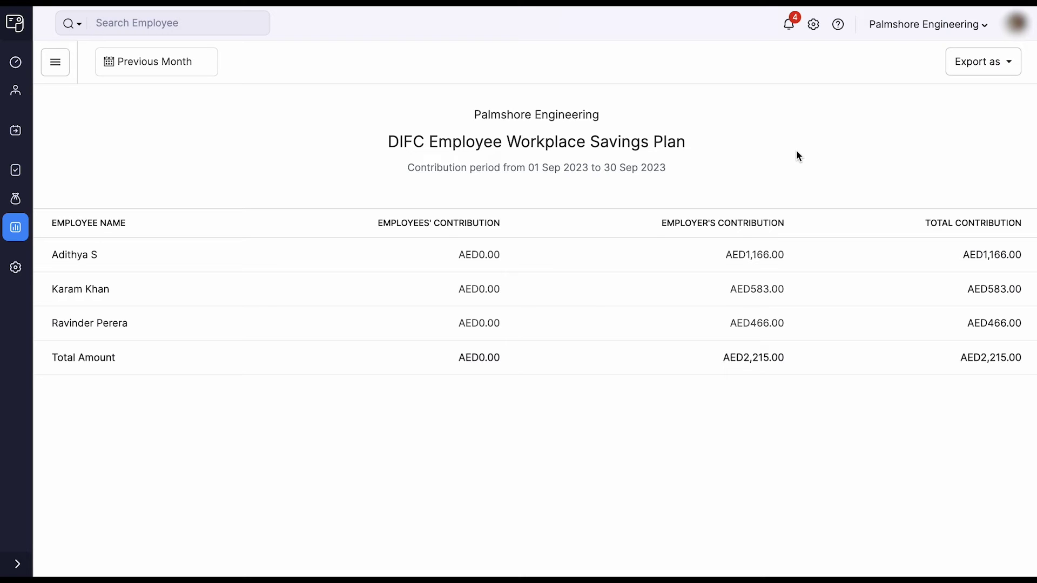
key(alt+Left)
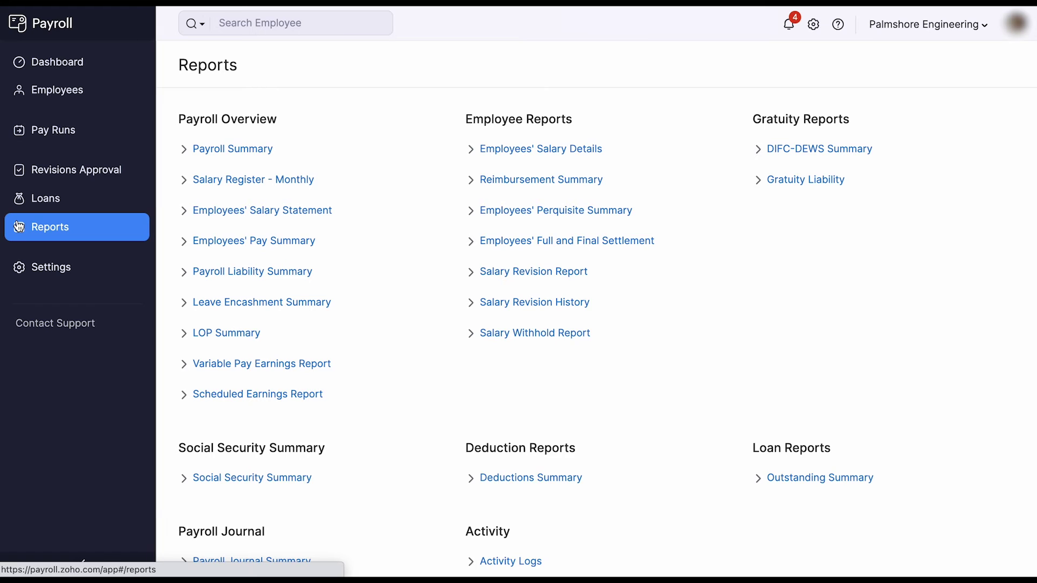
View the Gratuity Liability report, then start a Salary Advance loan for an employee.
click(769, 183)
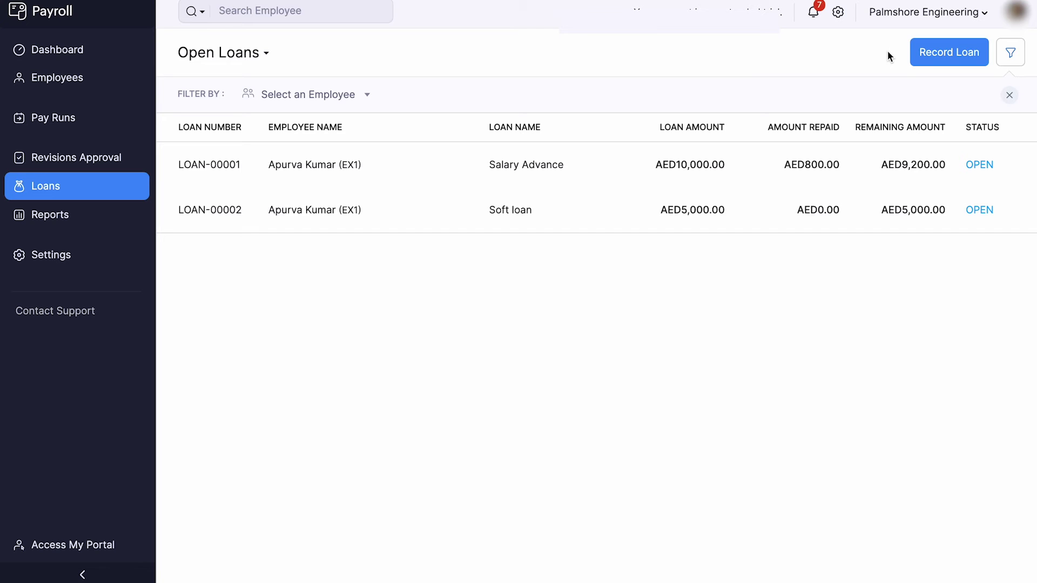
click(941, 53)
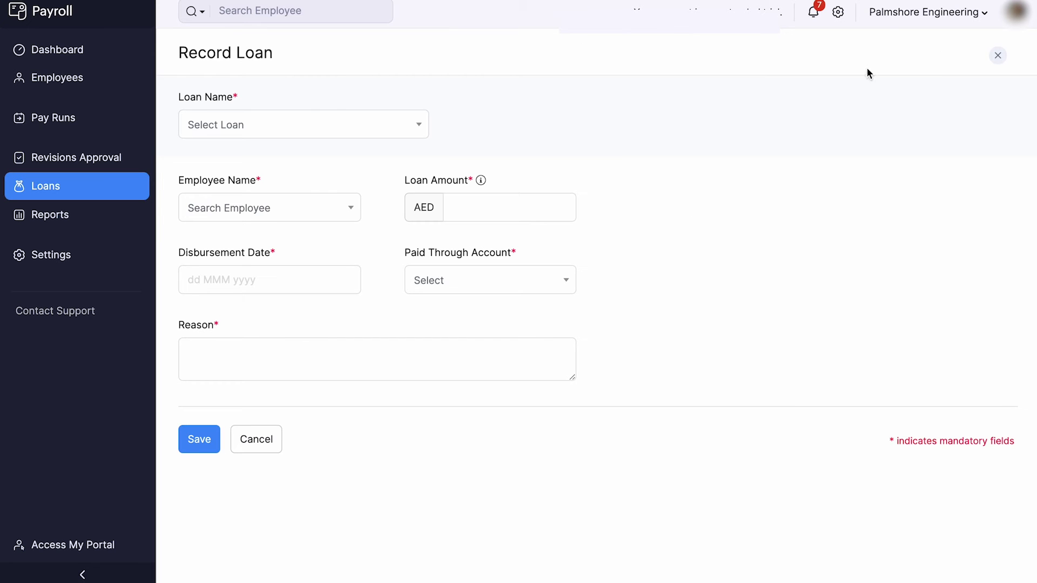
click(414, 128)
click(397, 149)
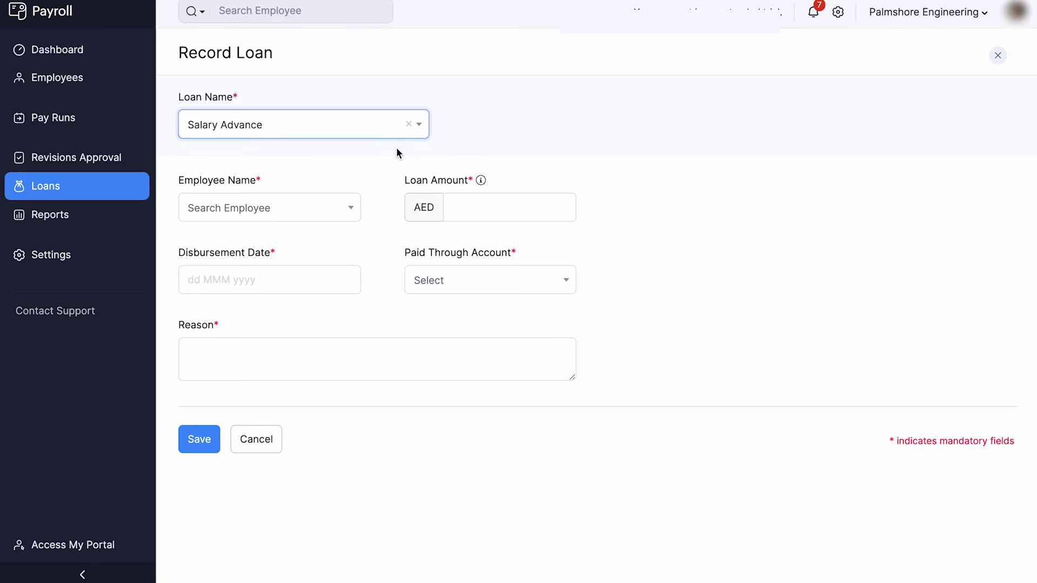
click(331, 210)
click(311, 292)
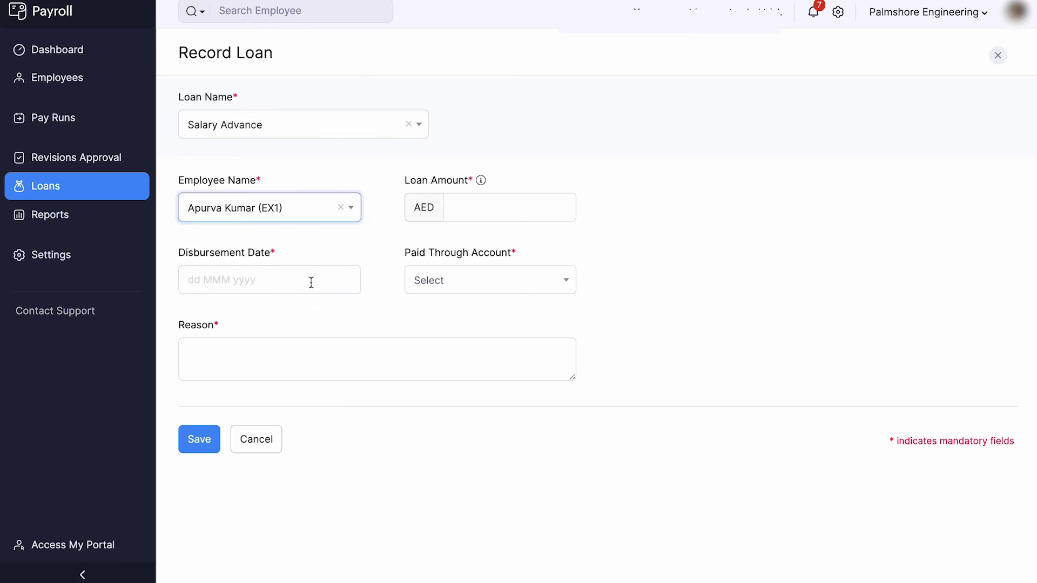
click(311, 281)
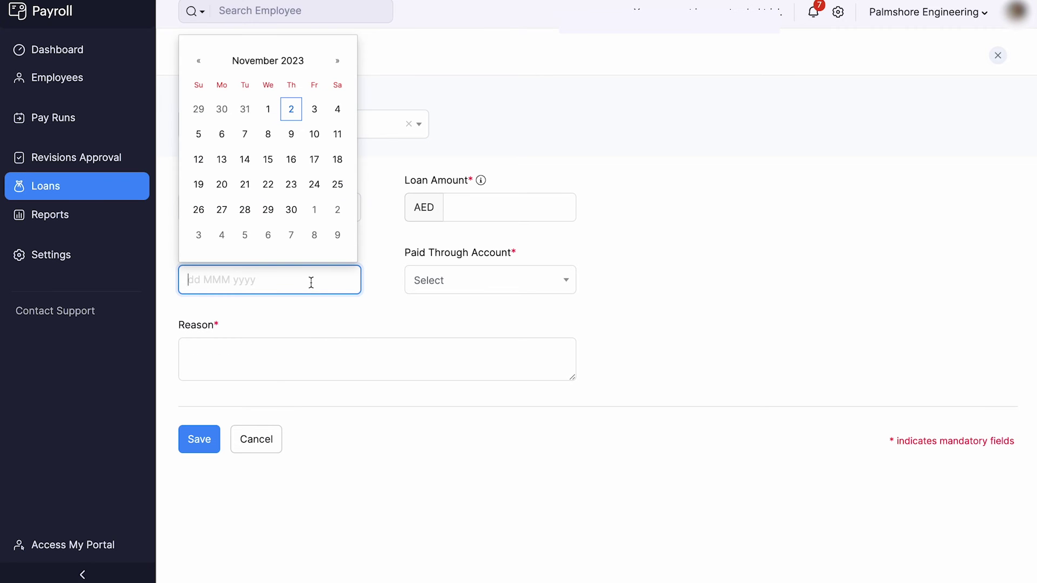
click(336, 318)
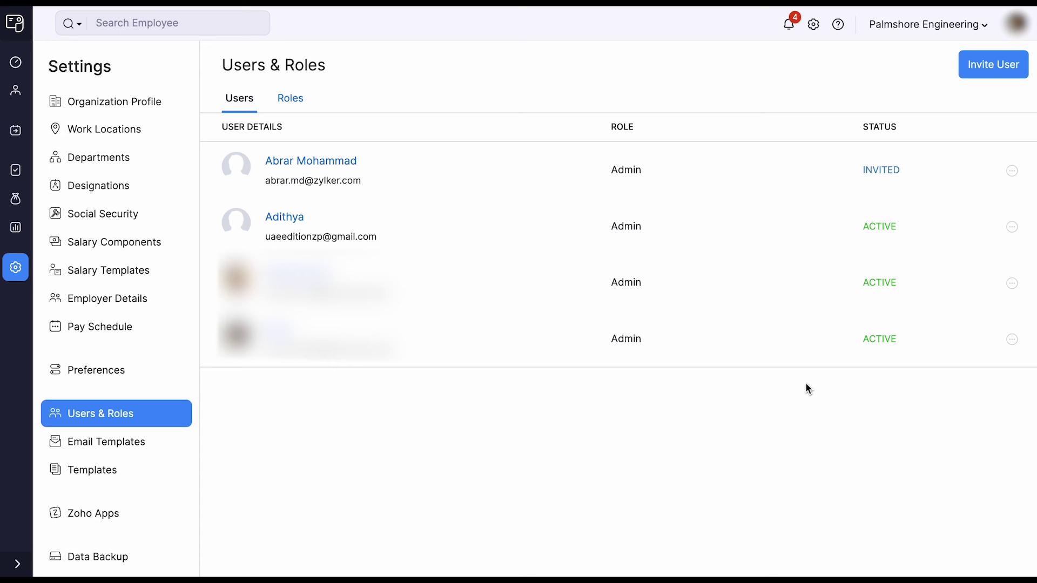
Open the Roles list and scroll through a new role's permissions form.
click(290, 99)
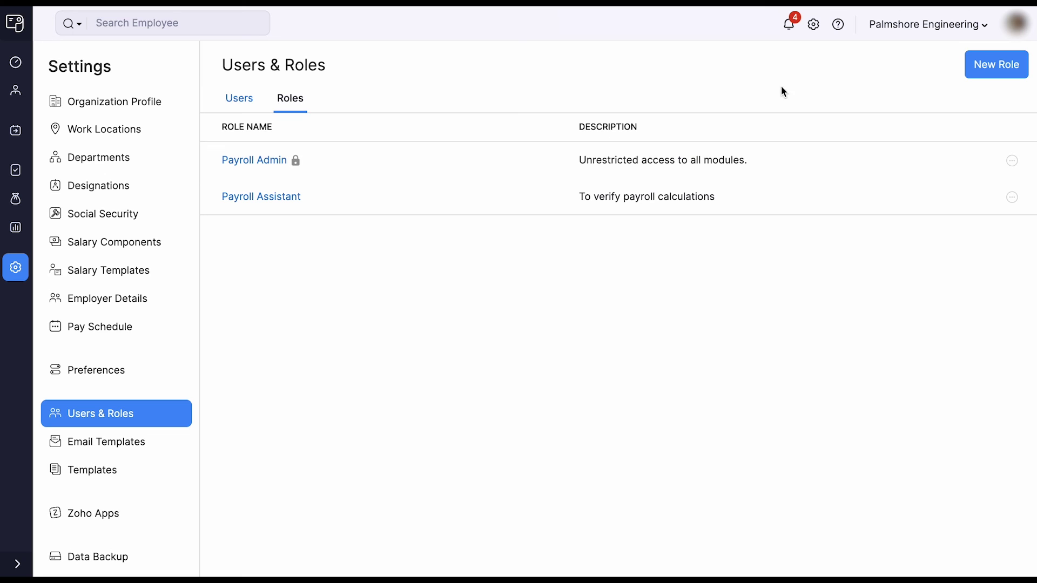
click(979, 64)
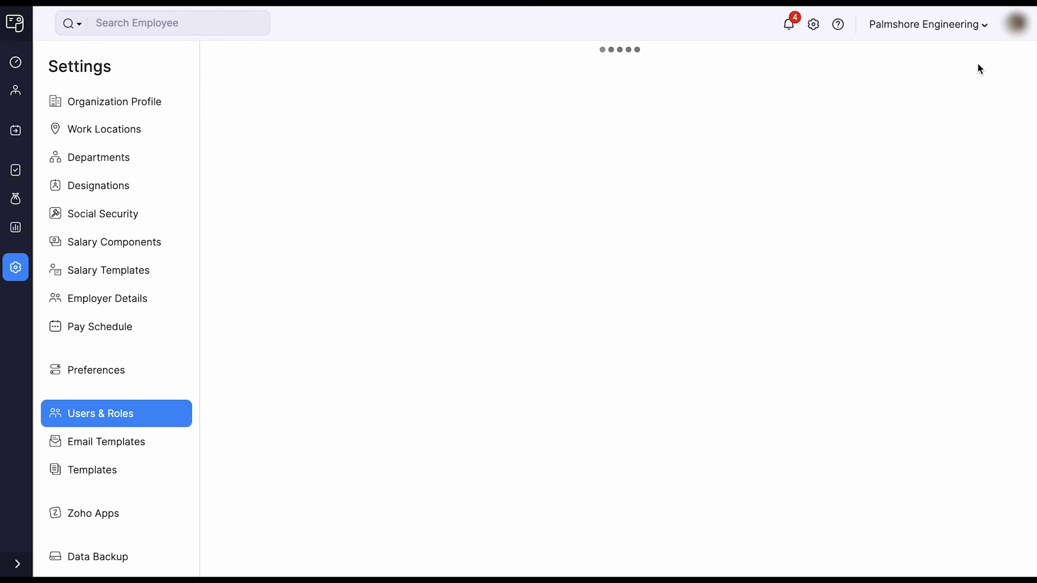
scroll(778, 187, down, 5)
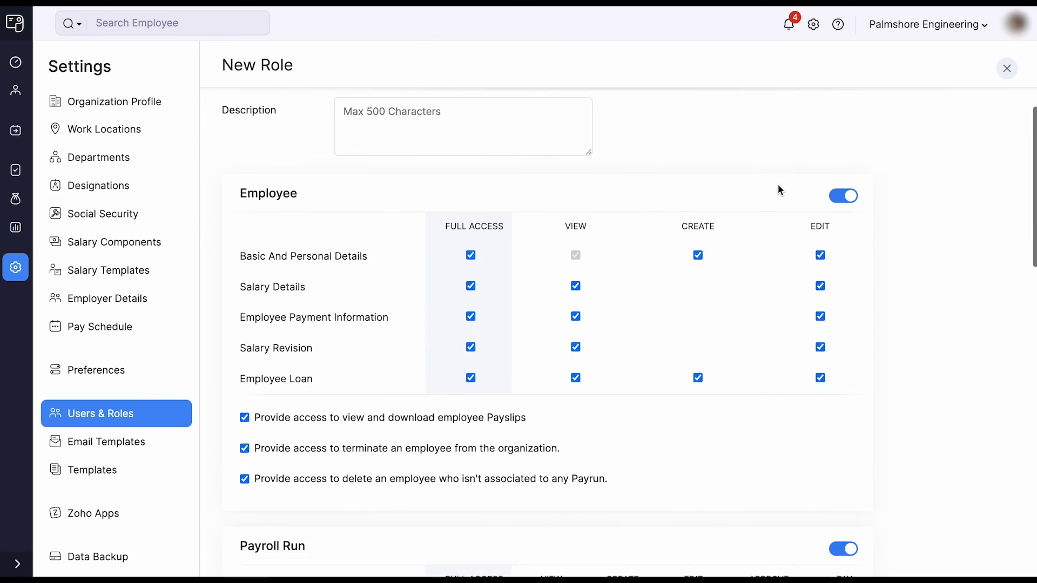
scroll(780, 189, down, 6)
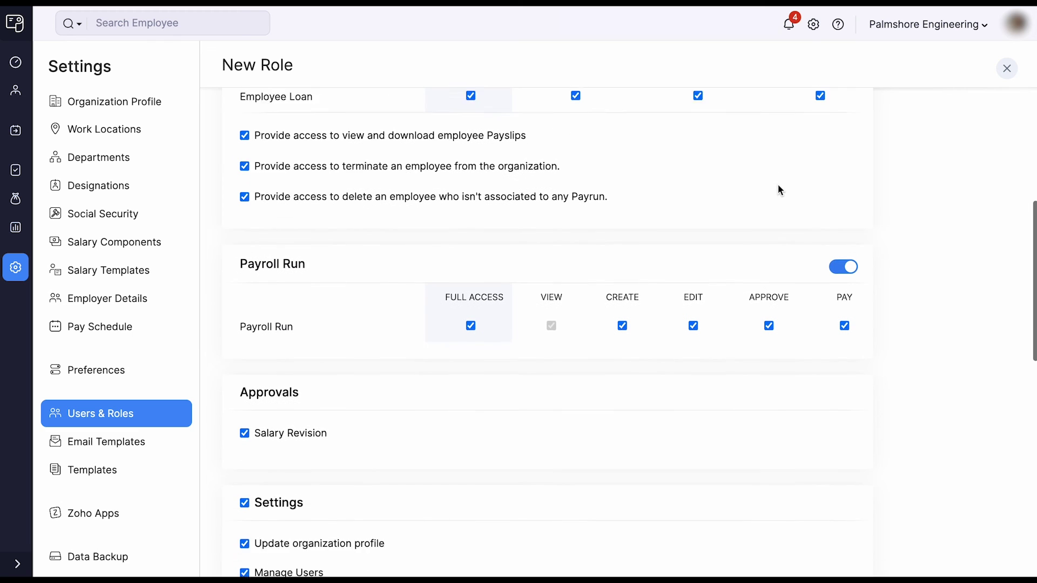
scroll(779, 189, down, 5)
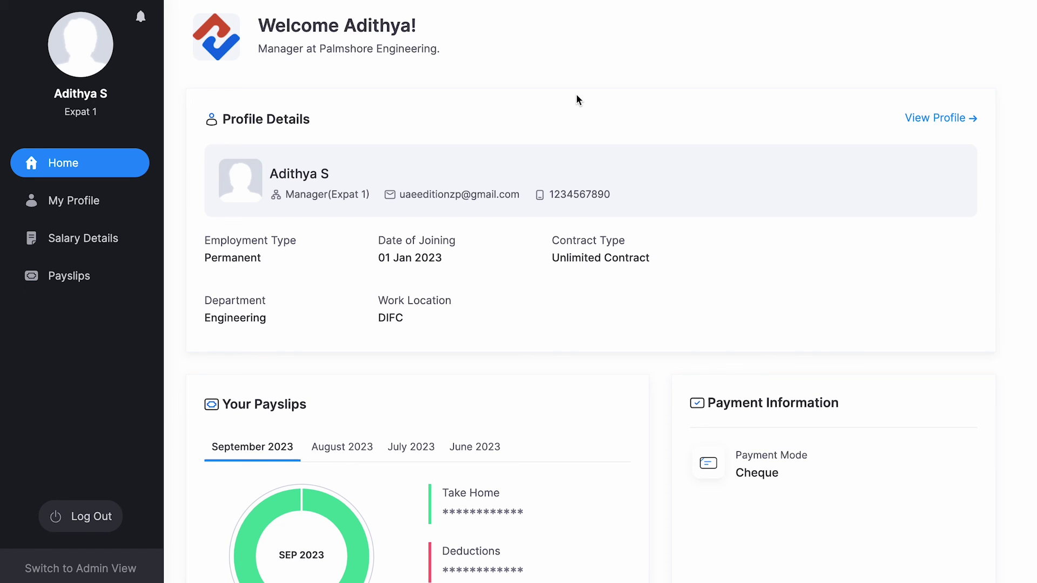
Open the employee's September 2023 payslip in the portal.
scroll(577, 100, down, 5)
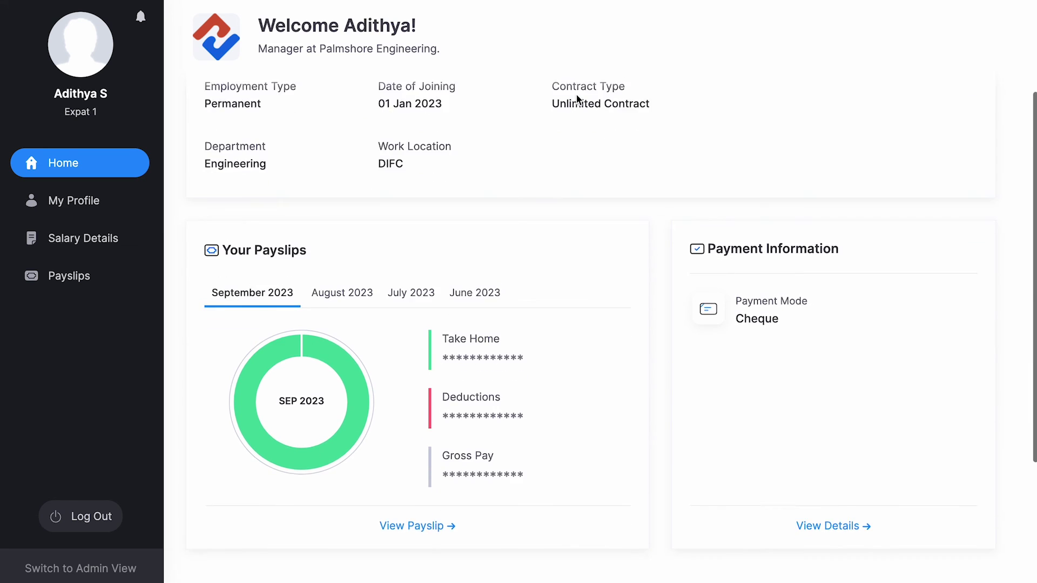
scroll(577, 103, down, 1)
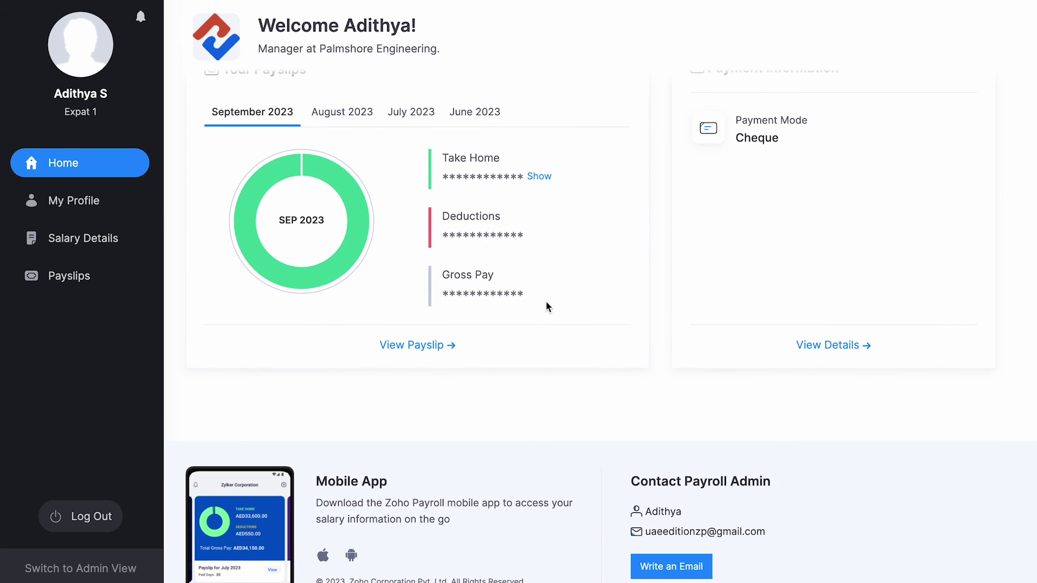
click(424, 349)
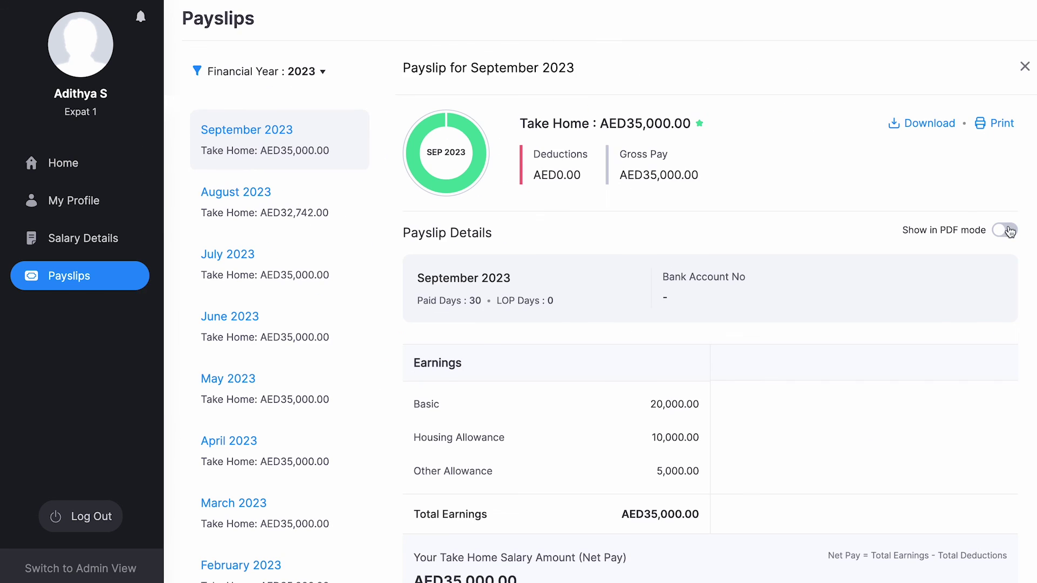
scroll(718, 240, down, 5)
scroll(718, 240, up, 5)
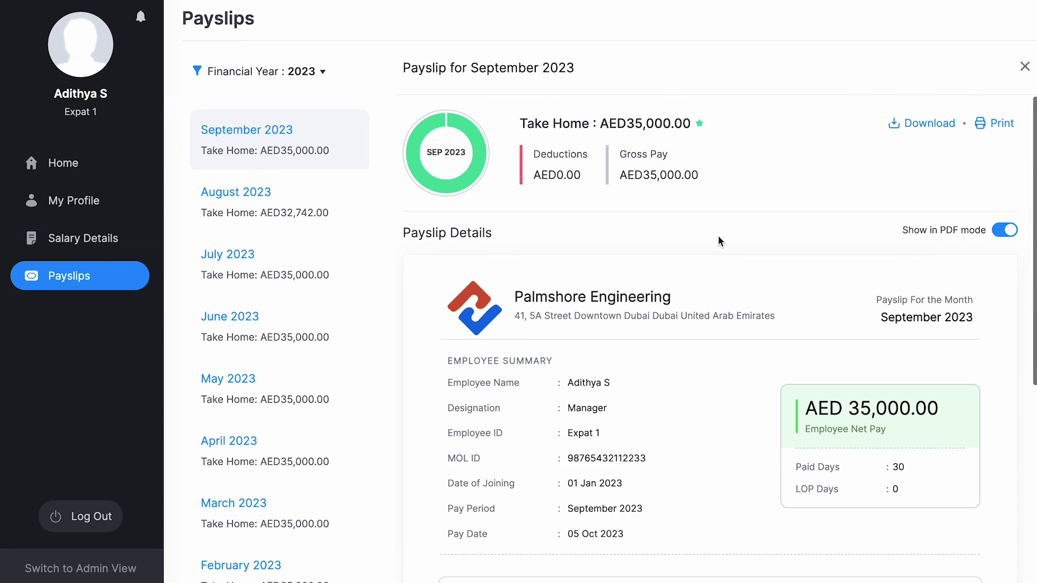
Show the 2023 annual earnings in Salary Details, then the monthly DEWS contributions totalling AED10,494.00.
click(83, 240)
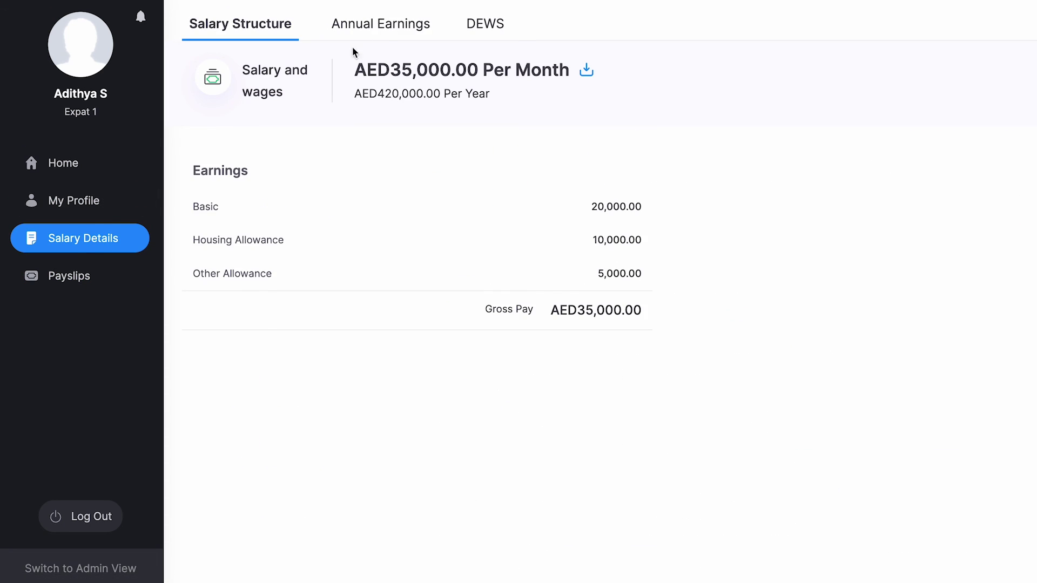
click(386, 33)
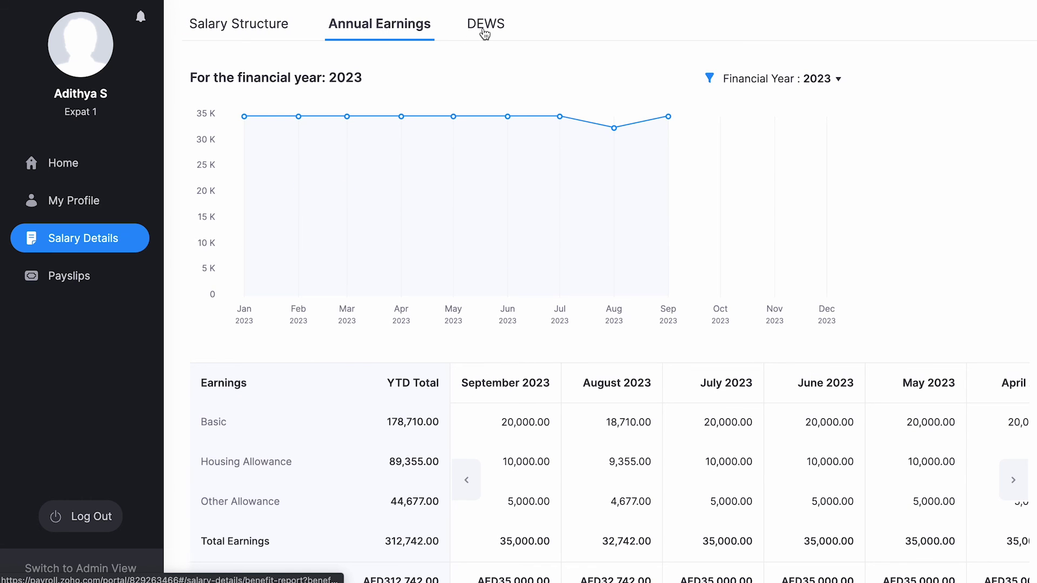
click(484, 33)
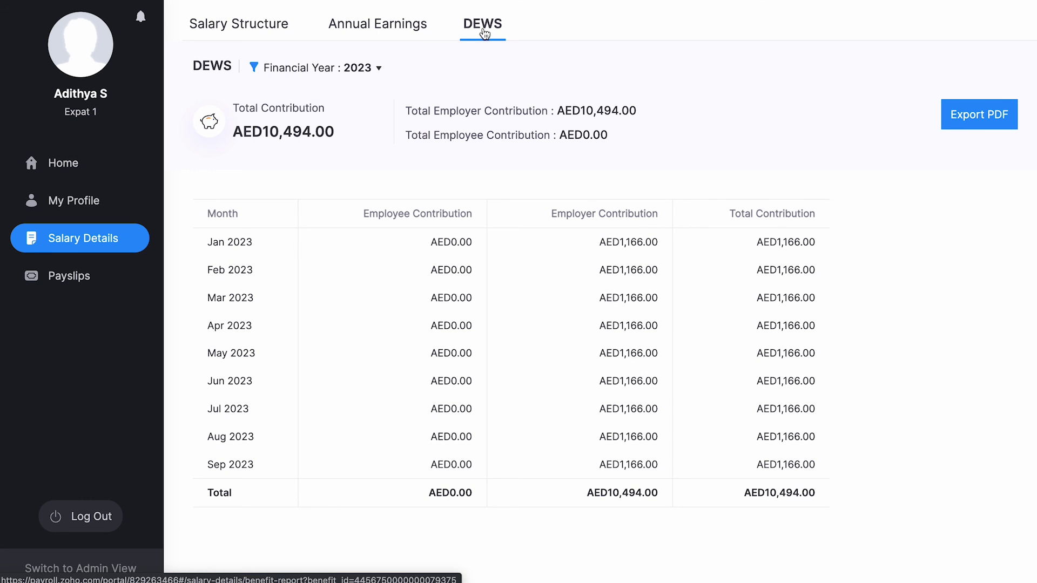